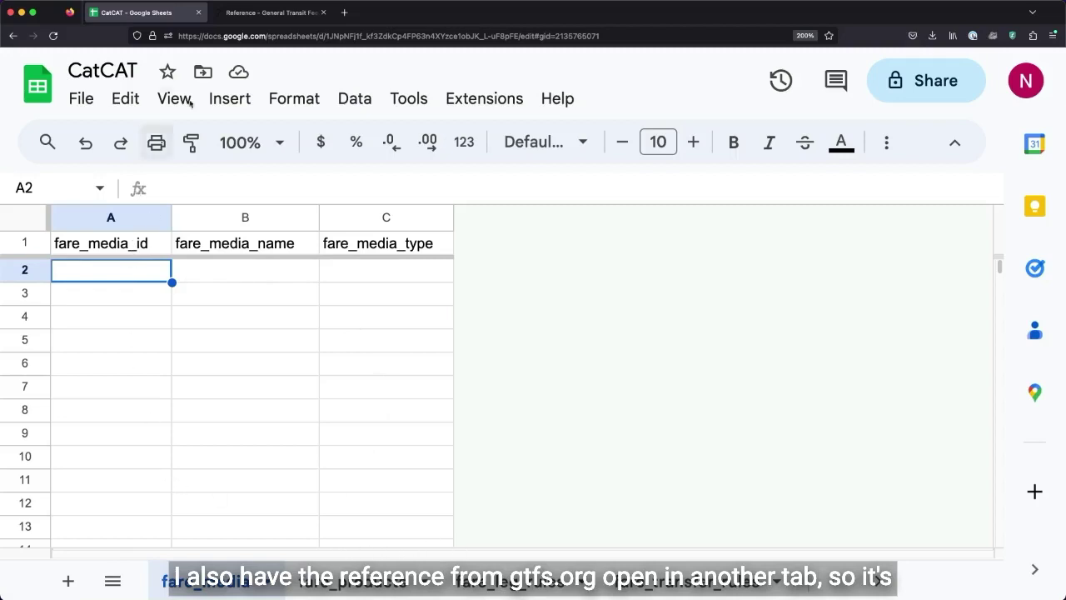
- Bring up the gtfs.org Schedule Reference and scroll through its table of contents
left_click(277, 13)
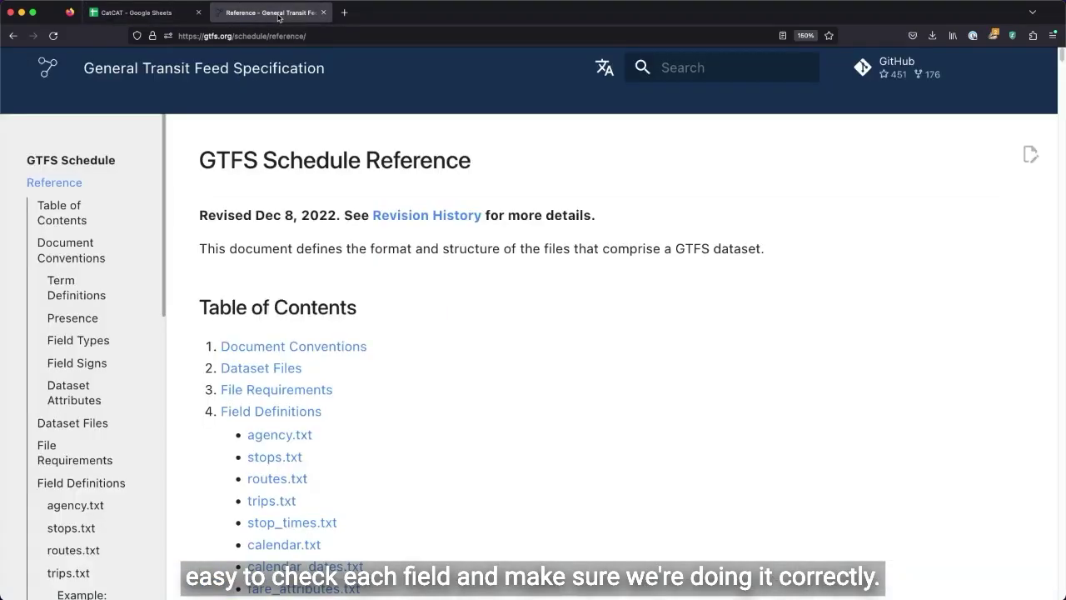
scroll(517, 432, "down", 3)
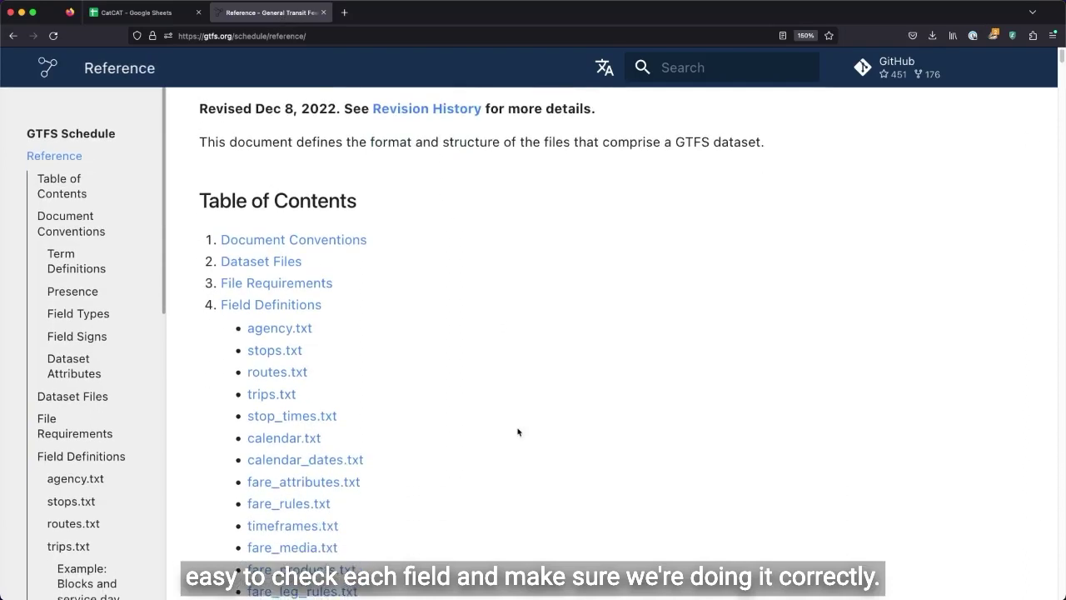
scroll(518, 432, "down", 1)
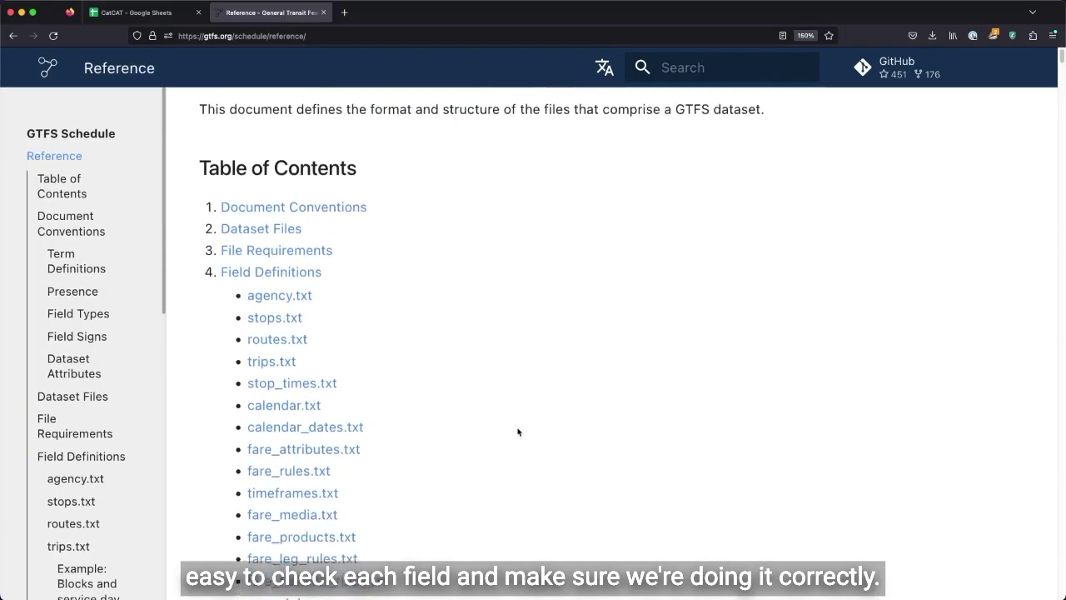
- Enter id cash and name Cash in the first fare_media row
left_click(143, 15)
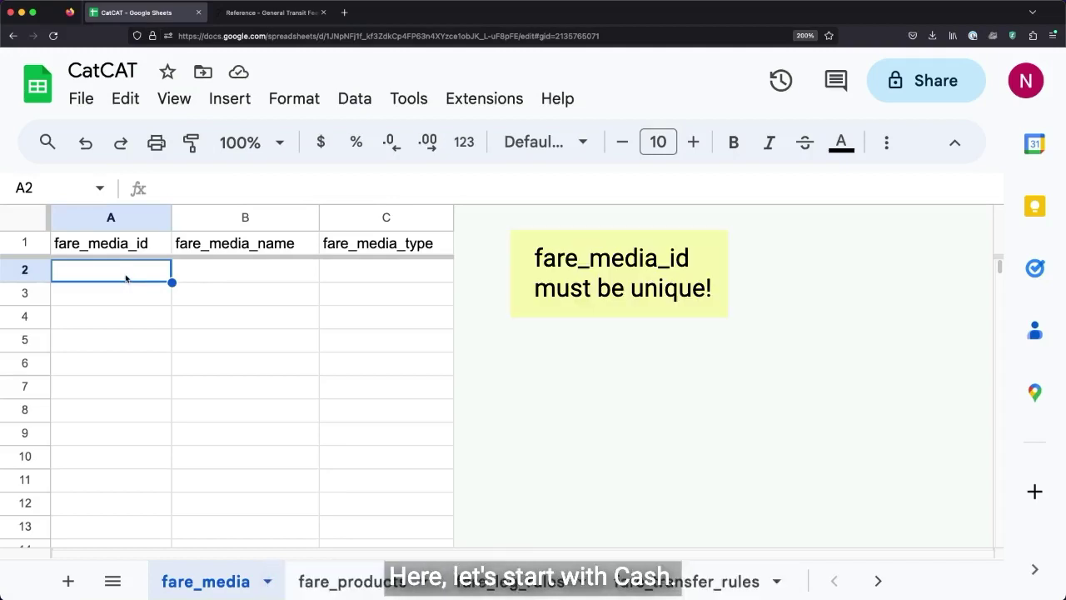
type("cash")
key("Tab")
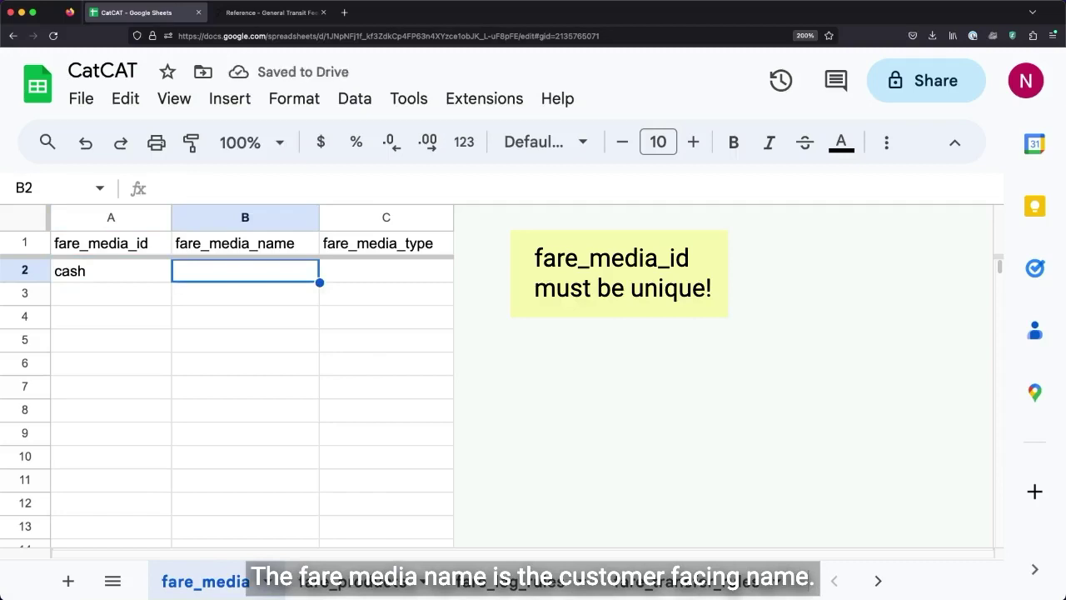
type("Cash")
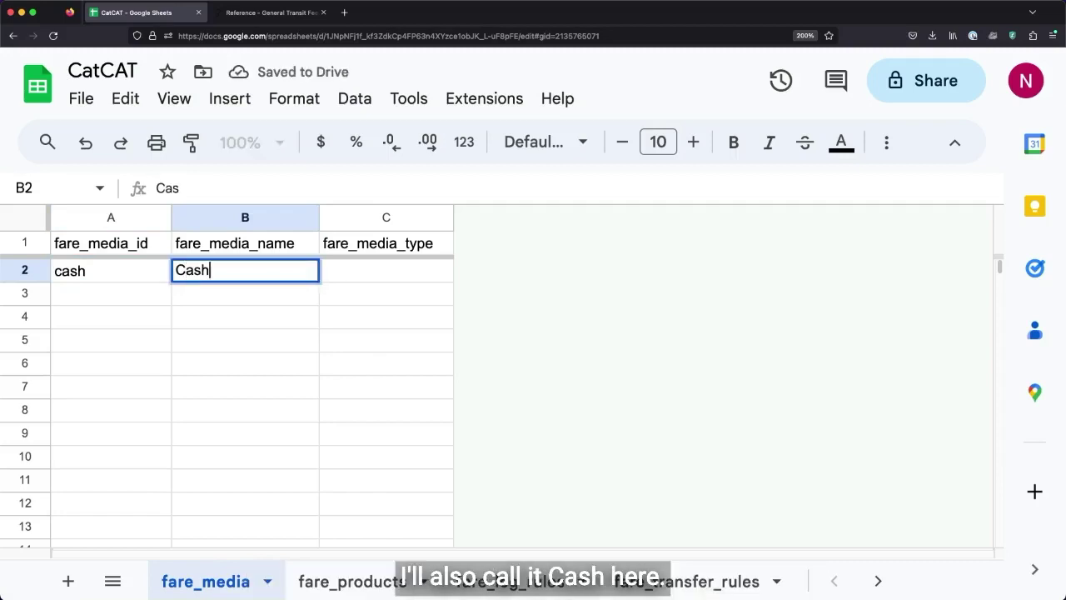
key("Tab")
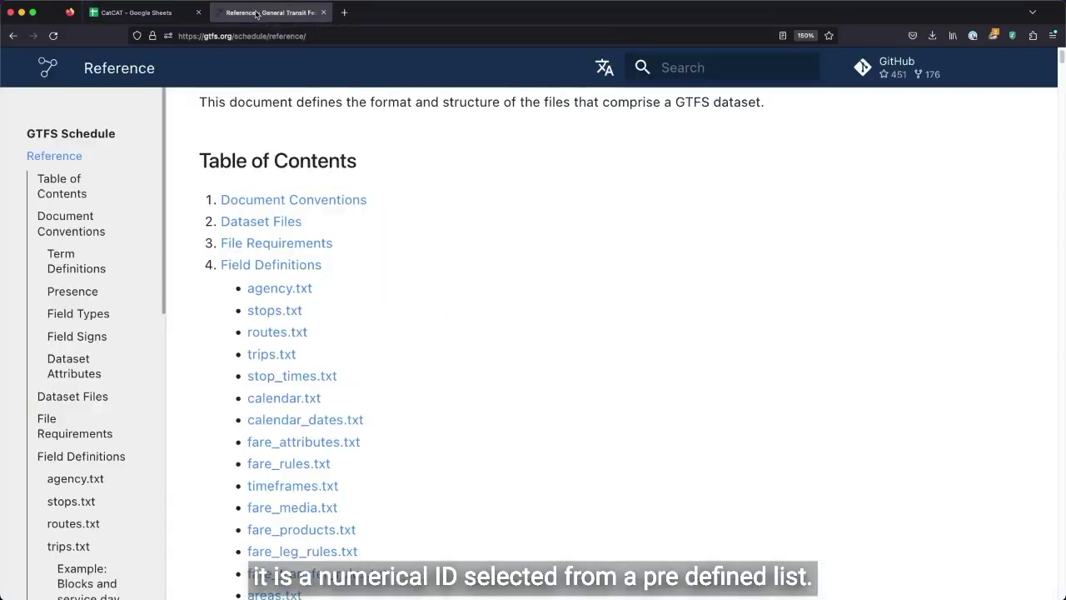
- Jump to the fare_media.txt section of the GTFS reference
left_click(255, 12)
scroll(421, 393, "down", 2)
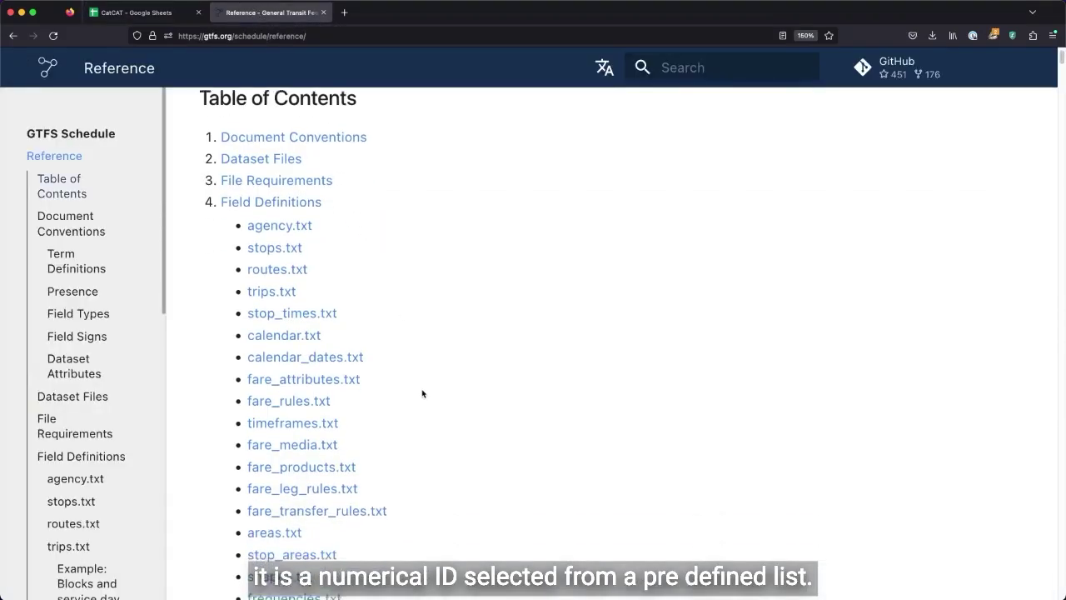
left_click(300, 445)
- Check that fare_media_type 0 means no media, such as cash, then return to CatCAT
scroll(436, 442, "down", 5)
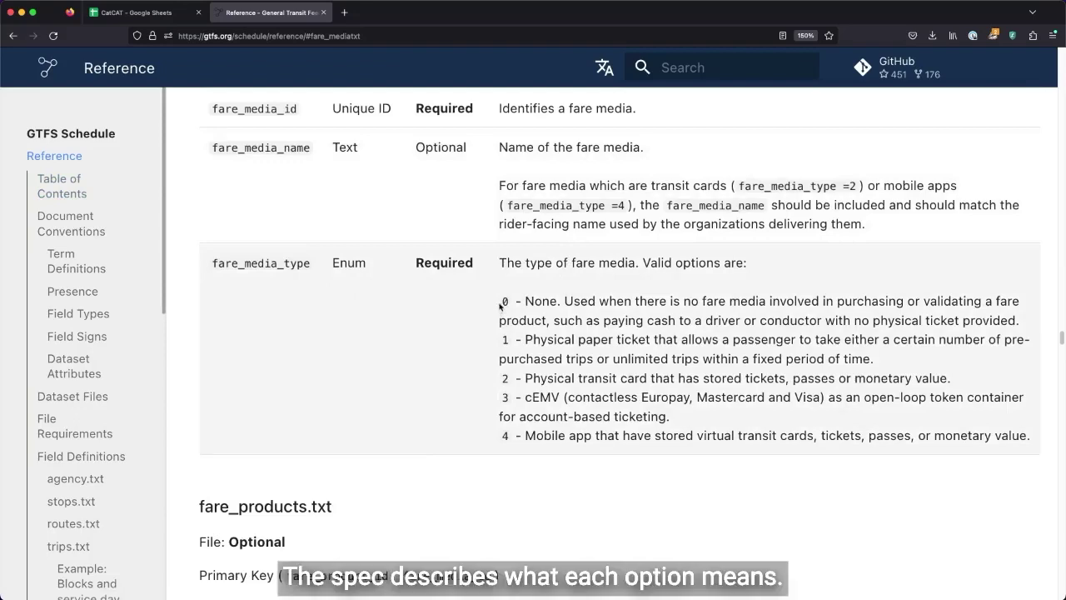
left_click_drag(501, 306, 1023, 325)
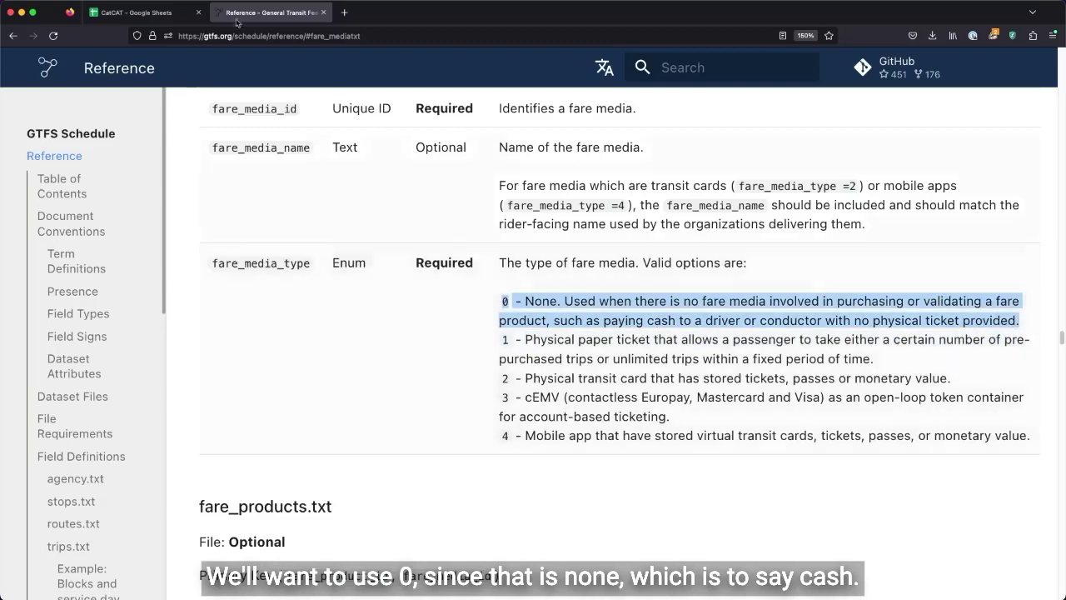
left_click(133, 15)
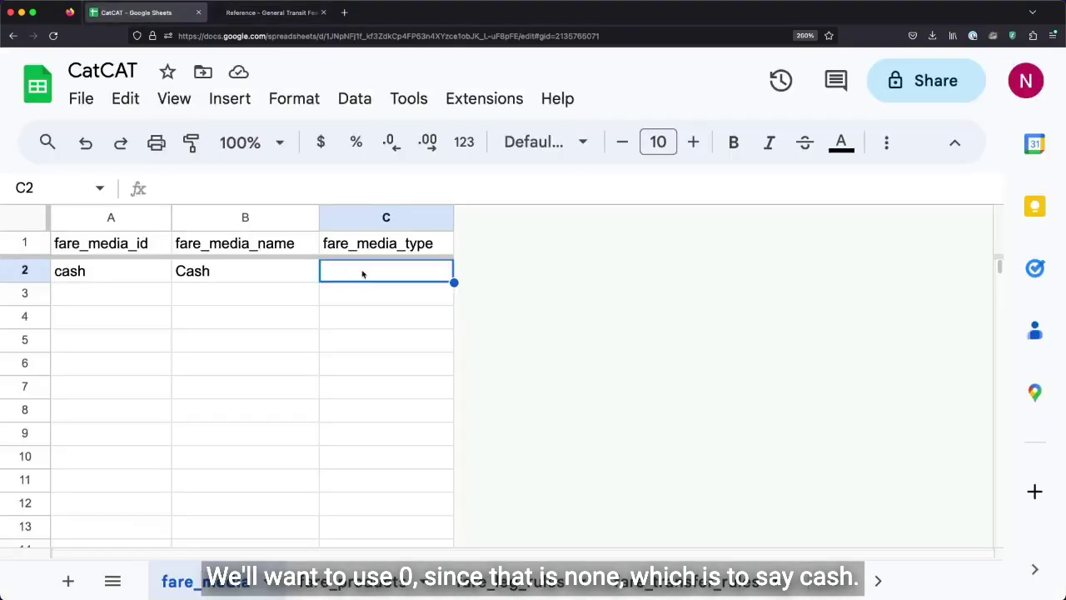
- Give cash type 0 and add a mobile row named 'Our Cool App' with type 4
type("0")
key("Return")
key("Left")
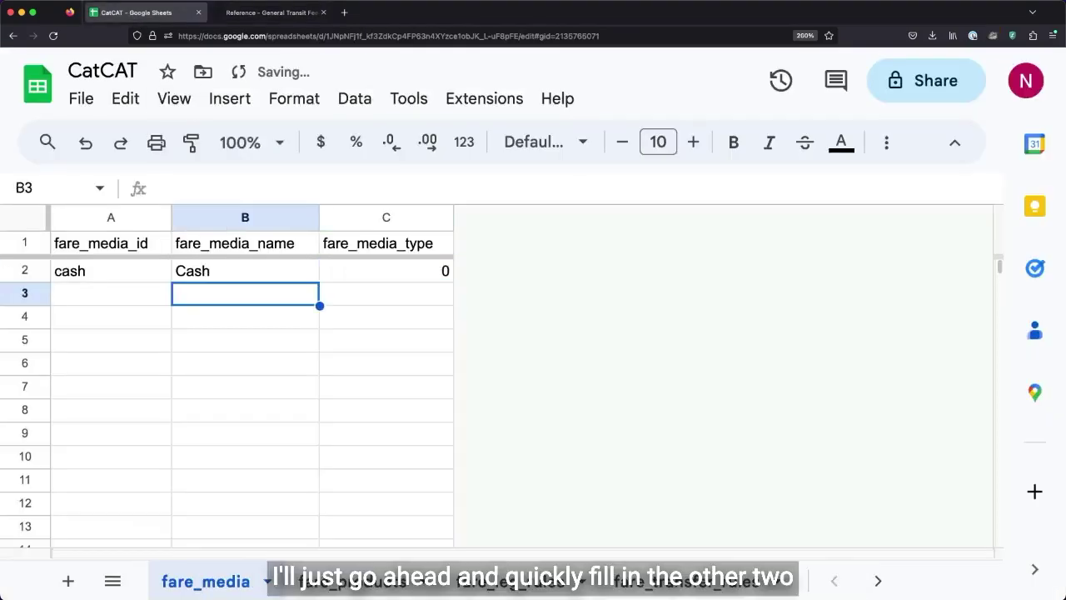
key("Left")
type("mobile")
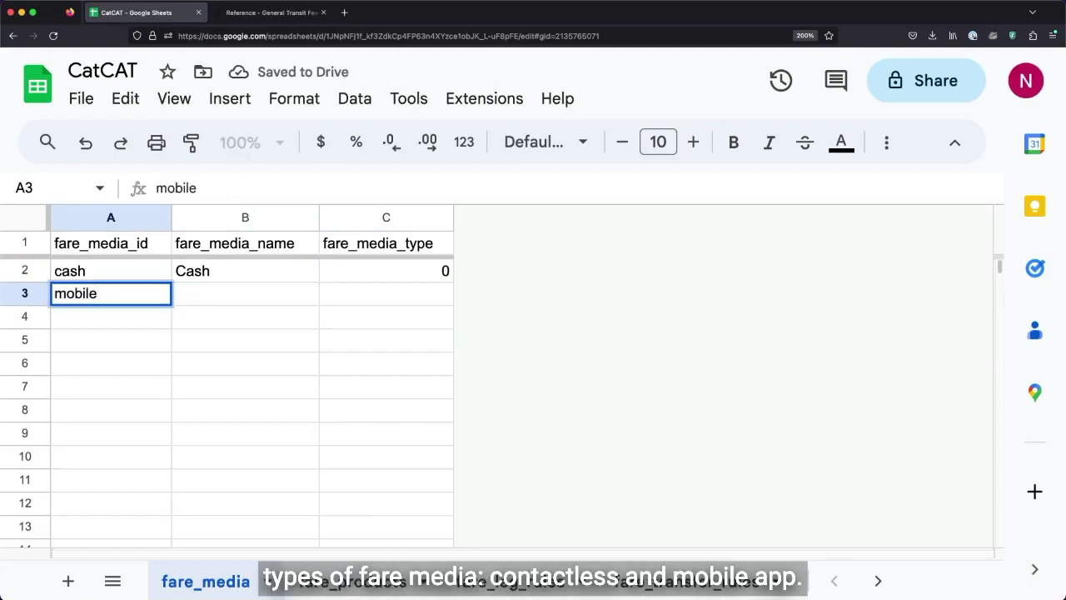
key("Tab")
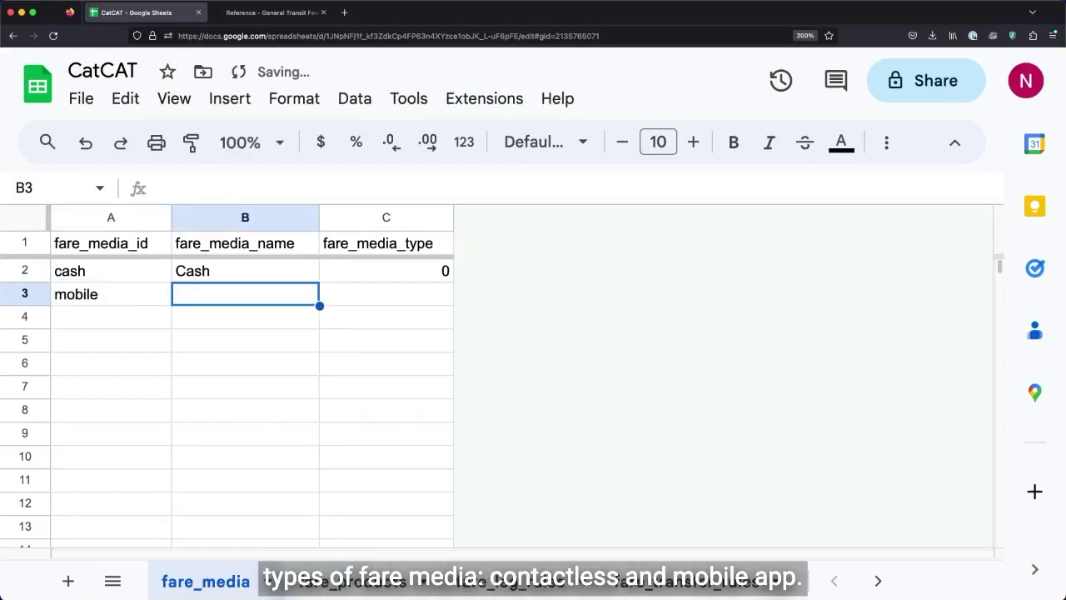
type("O")
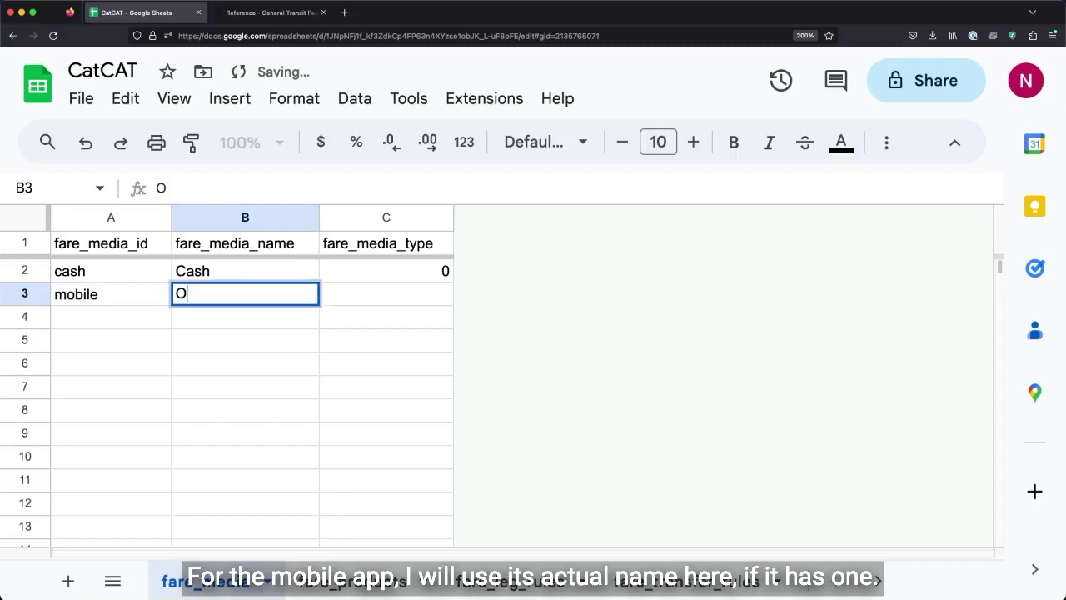
type("ur Cool App")
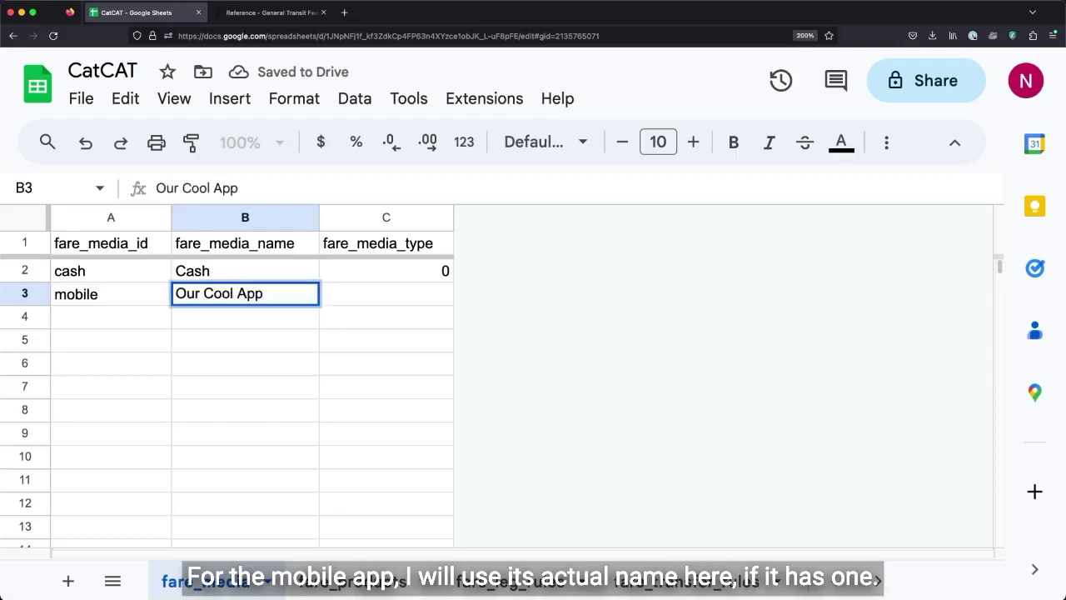
key("Tab")
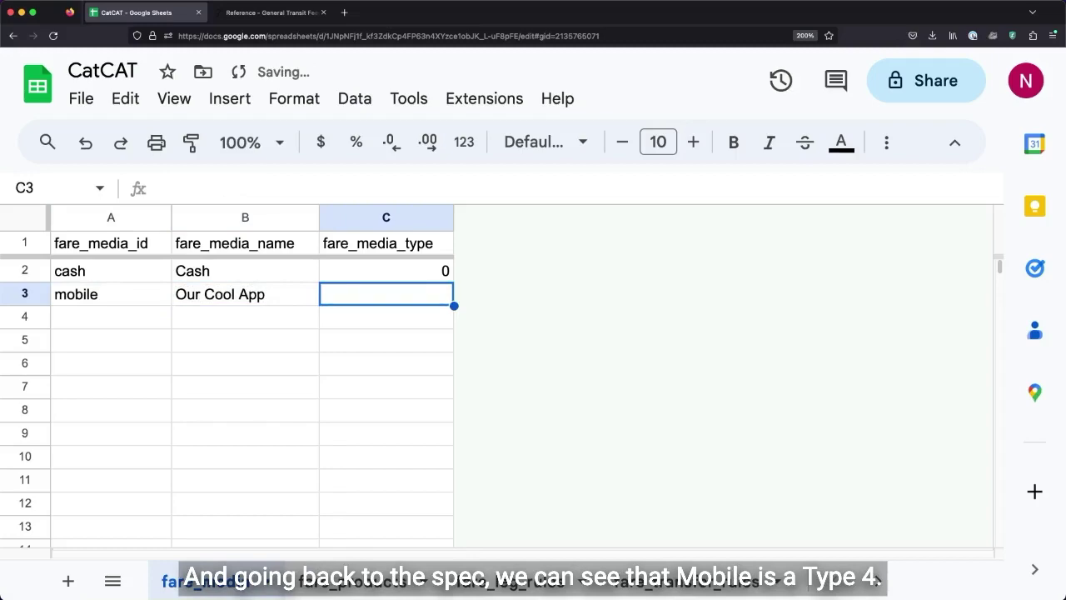
type("4")
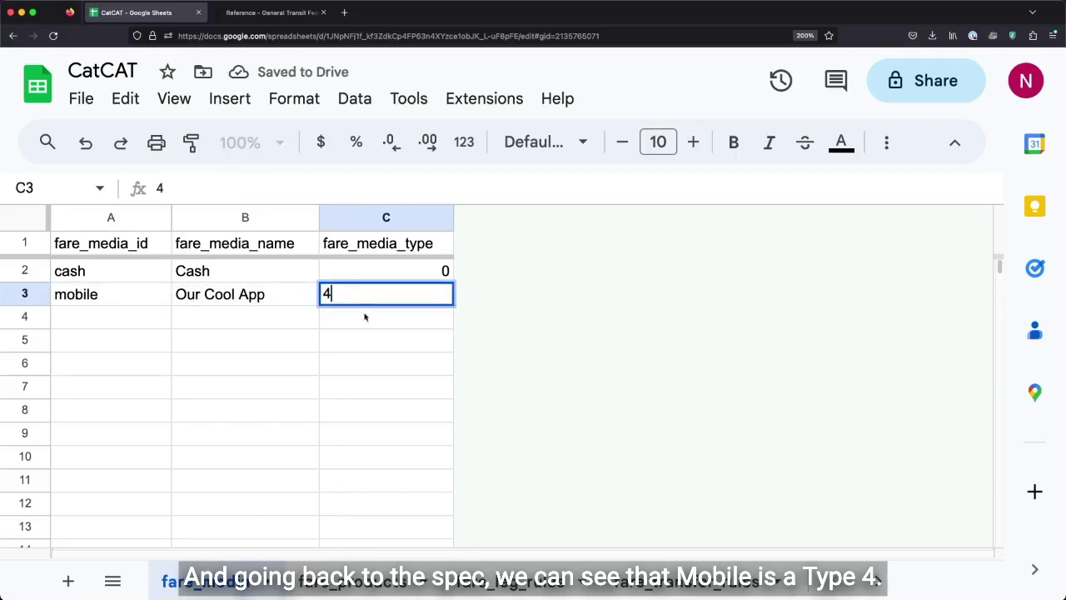
key("Return")
- Confirm the contactless type in the spec and add a contactless row named 'Contactless' with type 3
left_click(271, 12)
triple_click(493, 399)
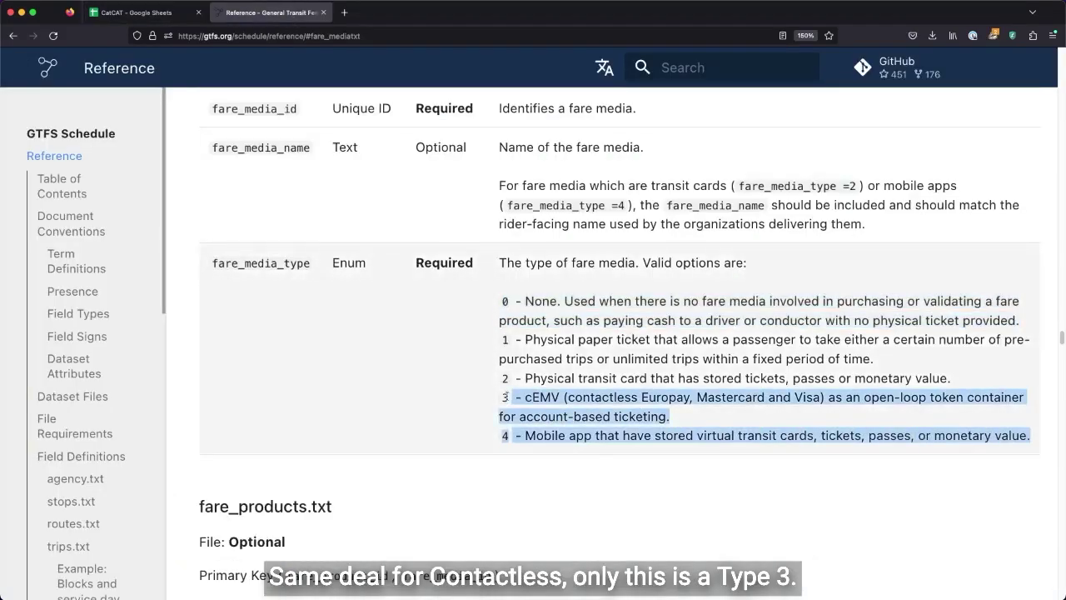
left_click(558, 411)
key("ctrl+shift+Tab")
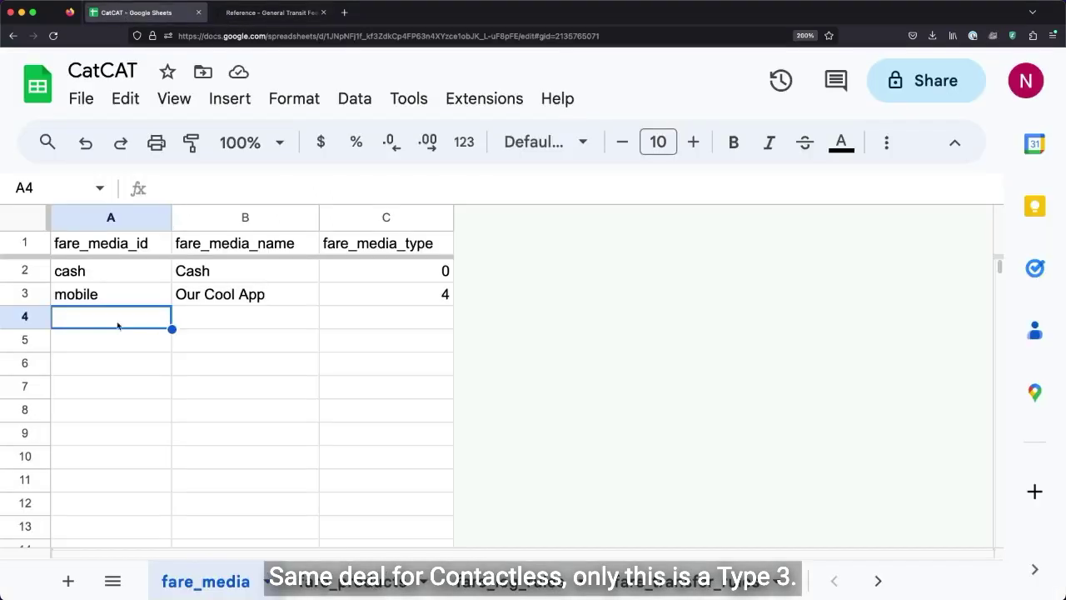
type("contactless")
key("Tab")
type("Cont")
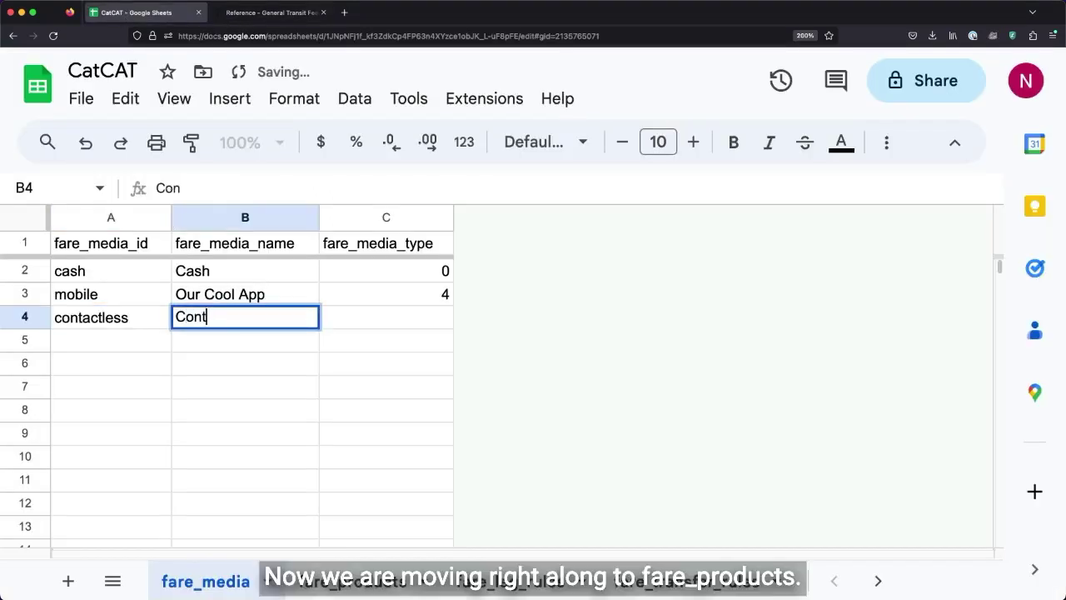
type("actless")
key("Tab")
type("3")
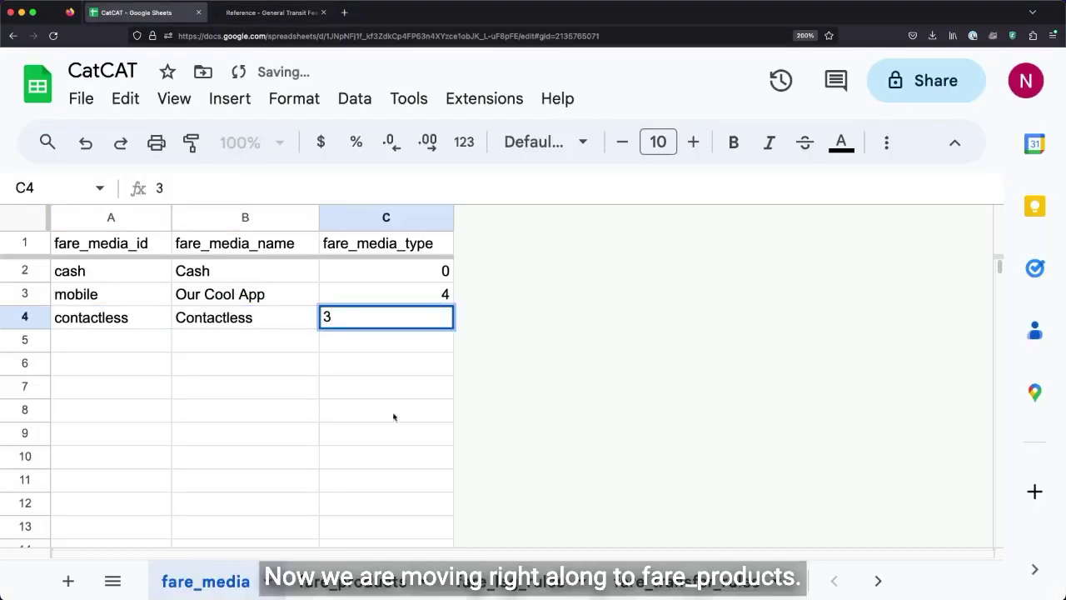
left_click(425, 339)
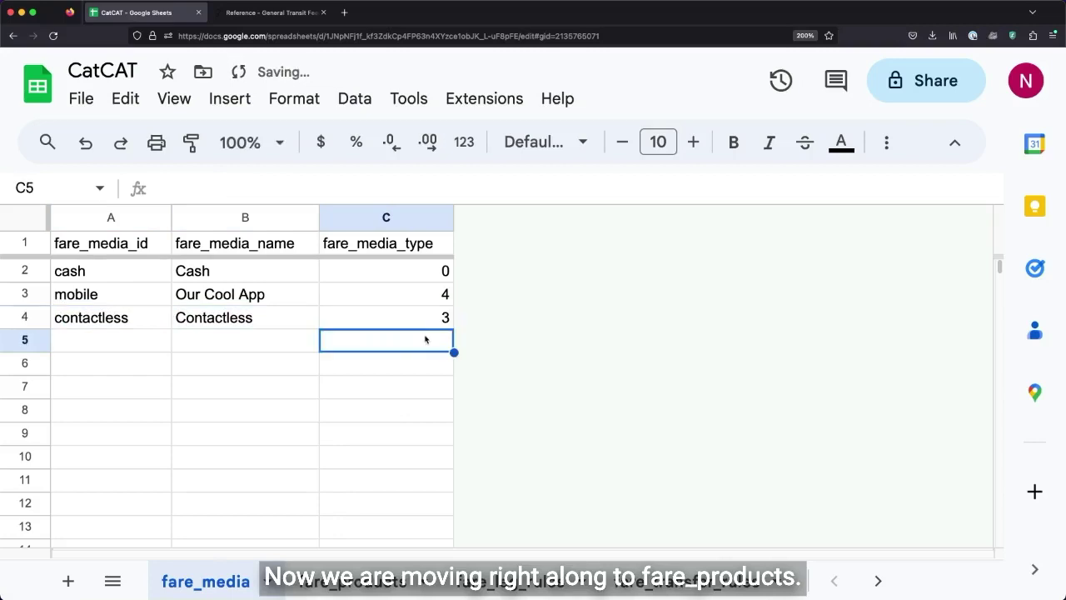
- On the fare_products sheet, enter one_way, 'One Way Fare' and cash in row 2
left_click(348, 589)
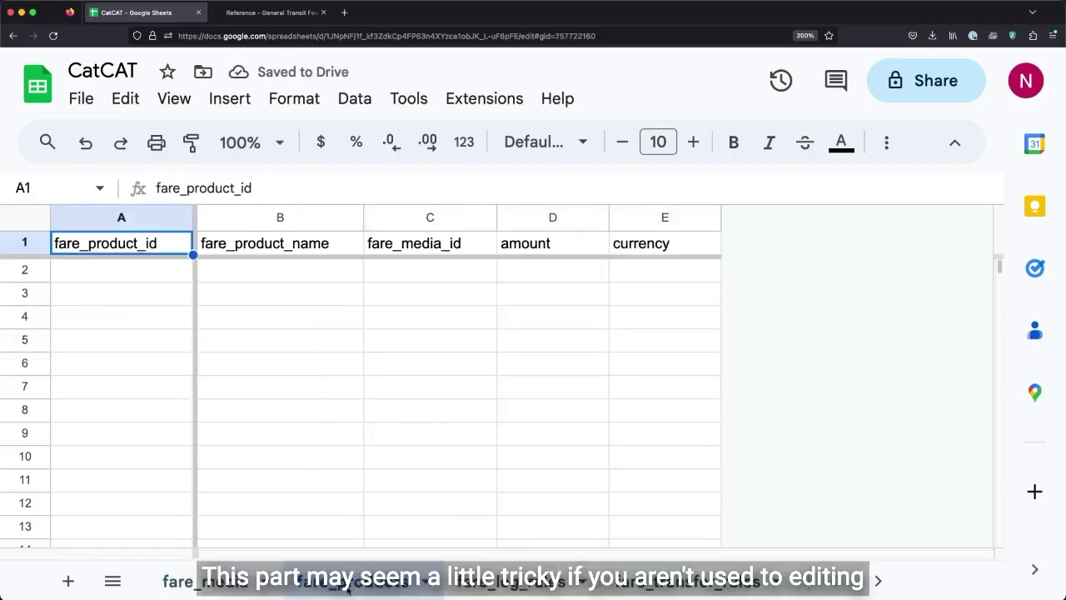
left_click(121, 269)
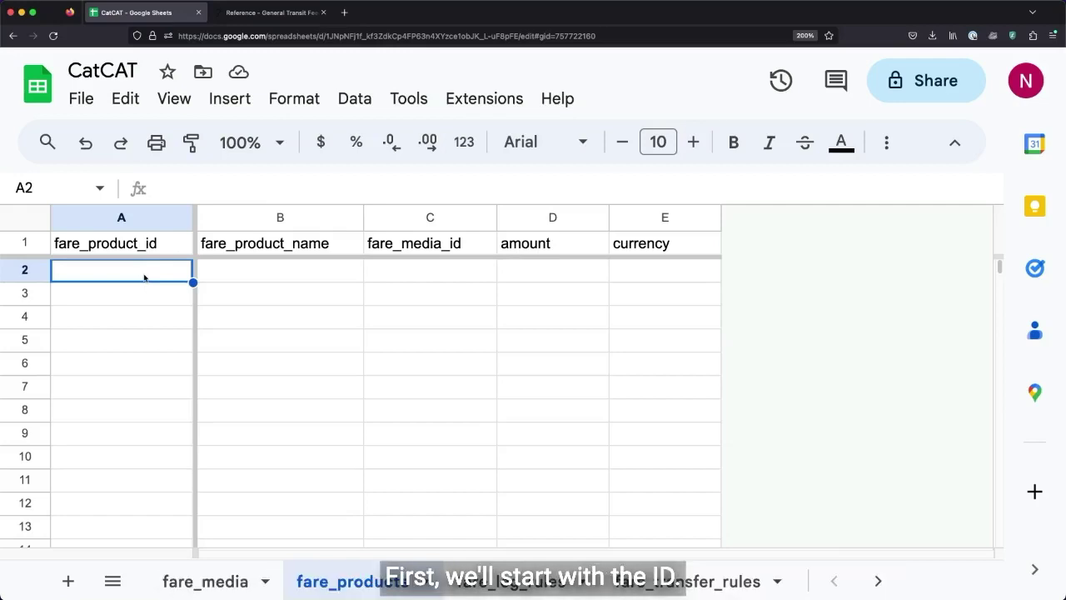
left_click(245, 281)
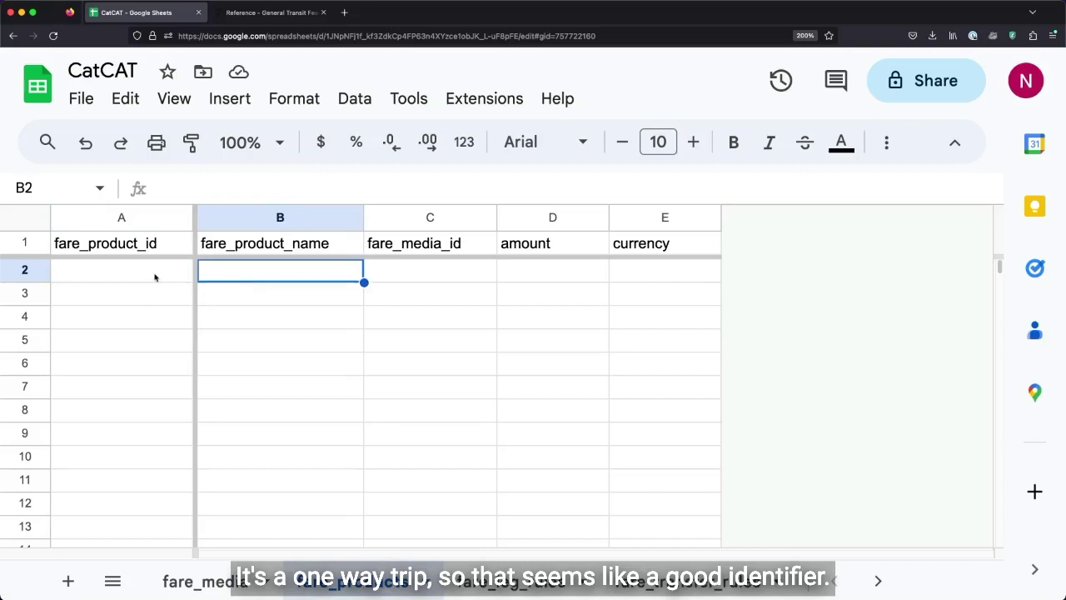
left_click(155, 277)
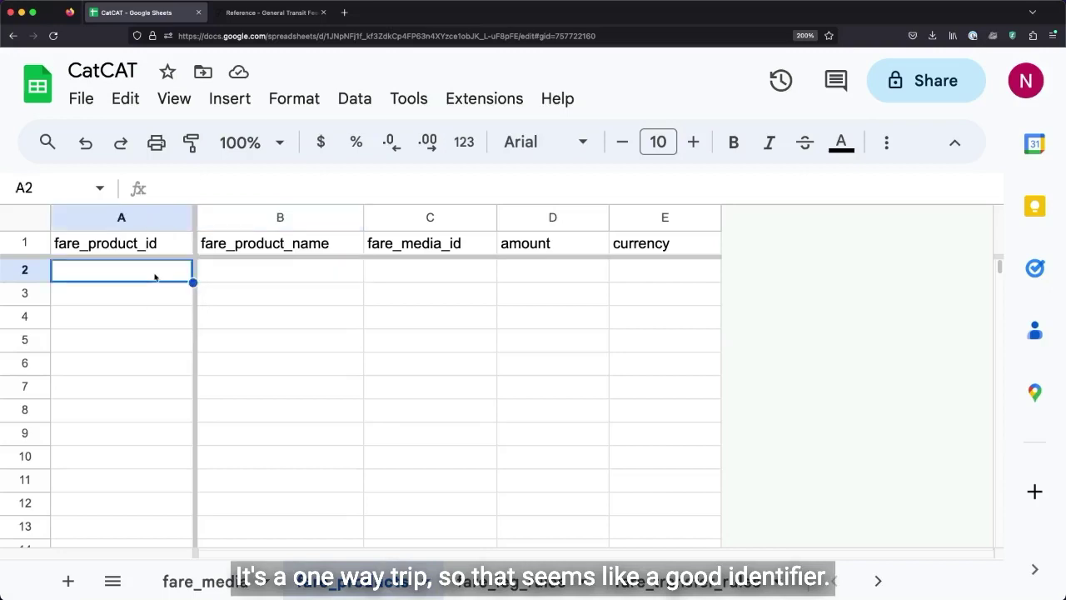
type("one_way")
key("Tab")
type("One Way Fare")
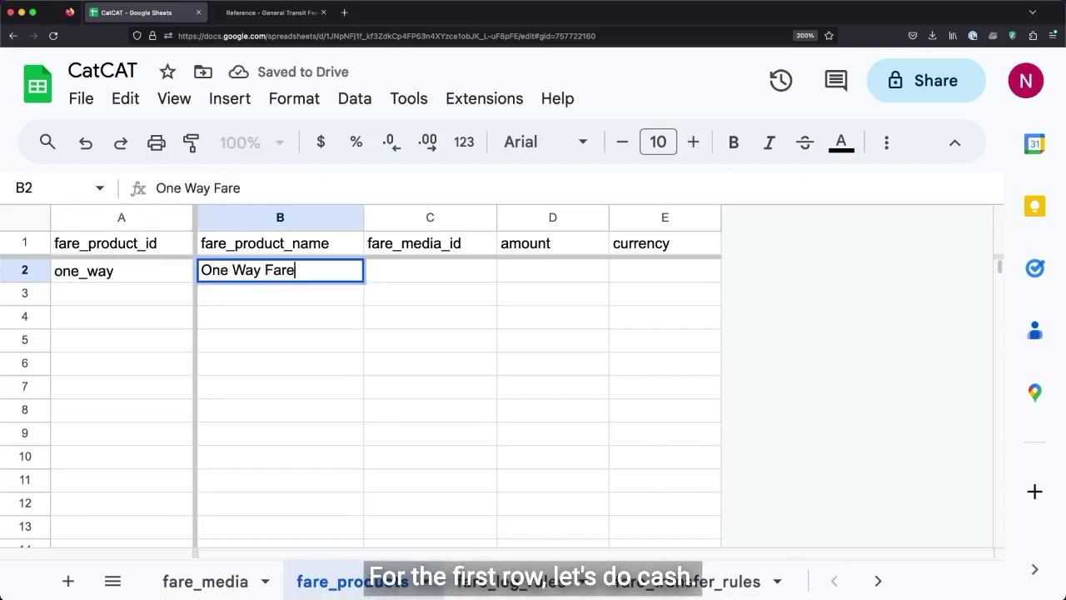
key("Tab")
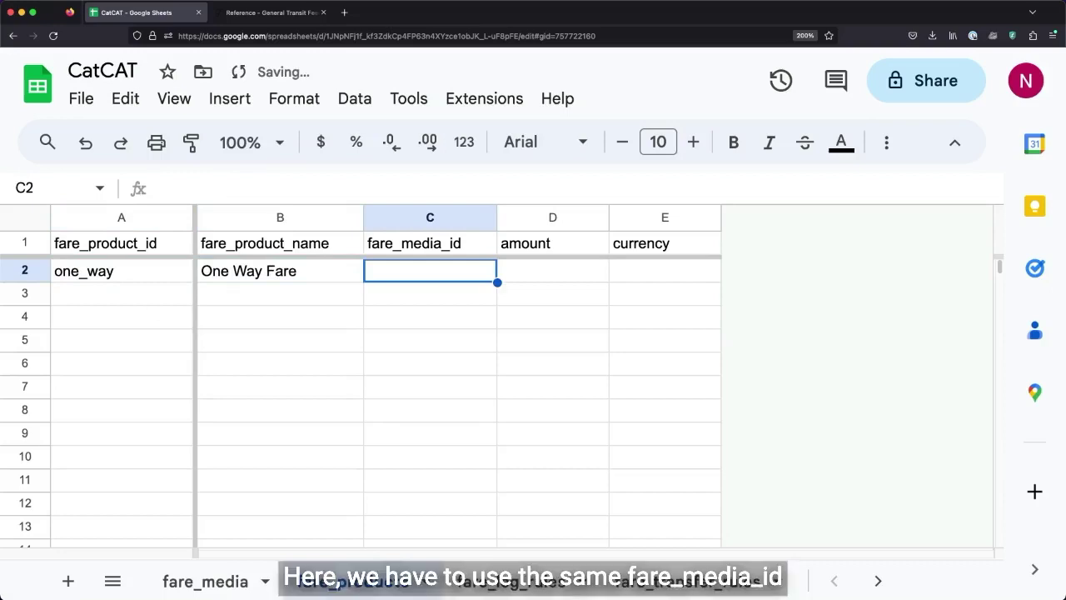
type("cash")
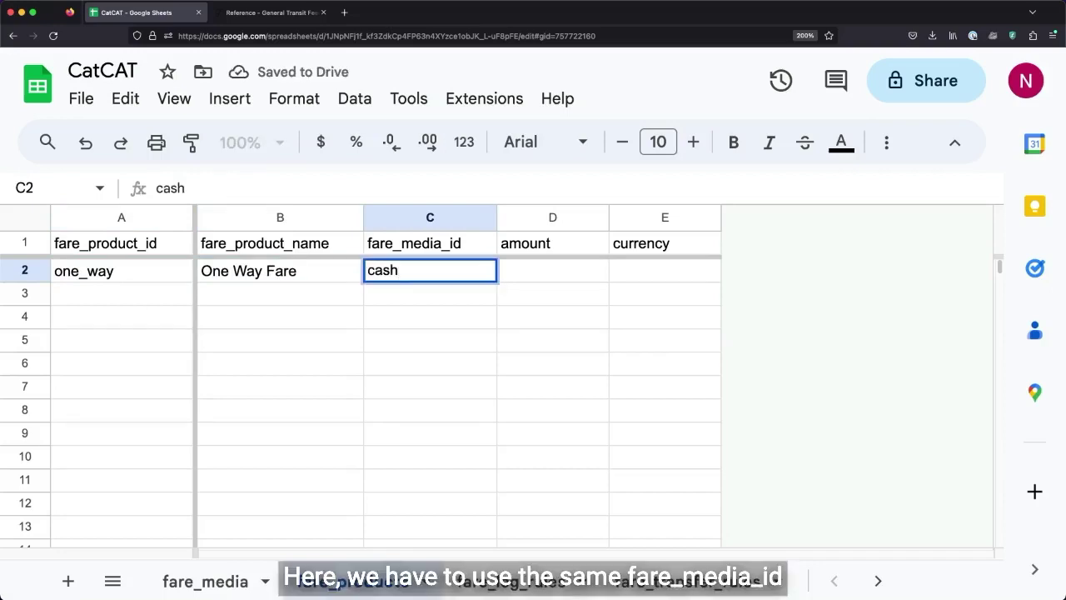
key("Tab")
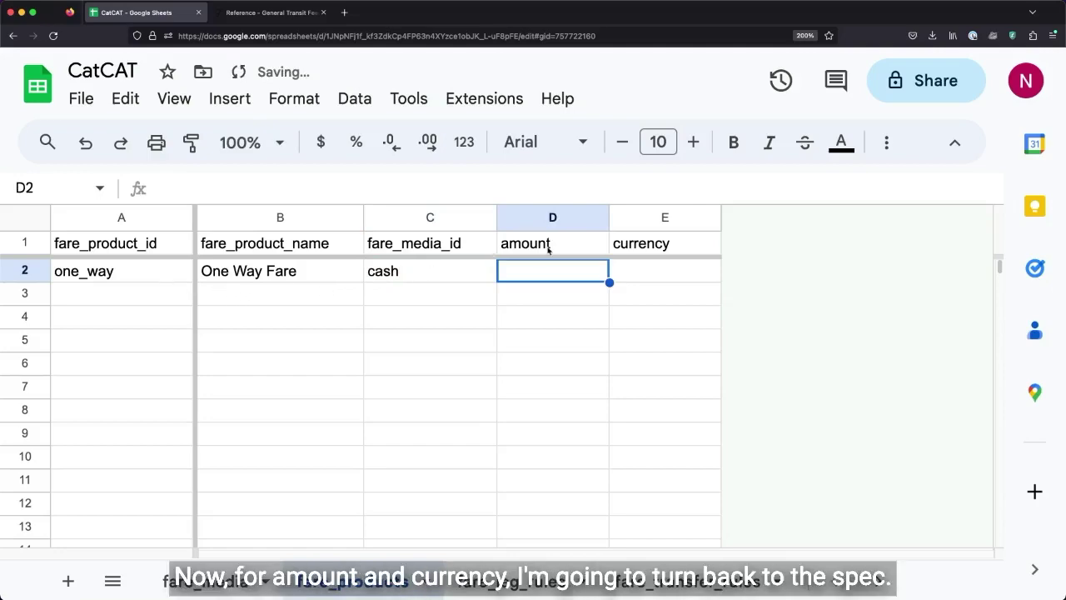
- Find fare_products.txt and note amount is Currency amount and currency is Currency code
left_click(254, 14)
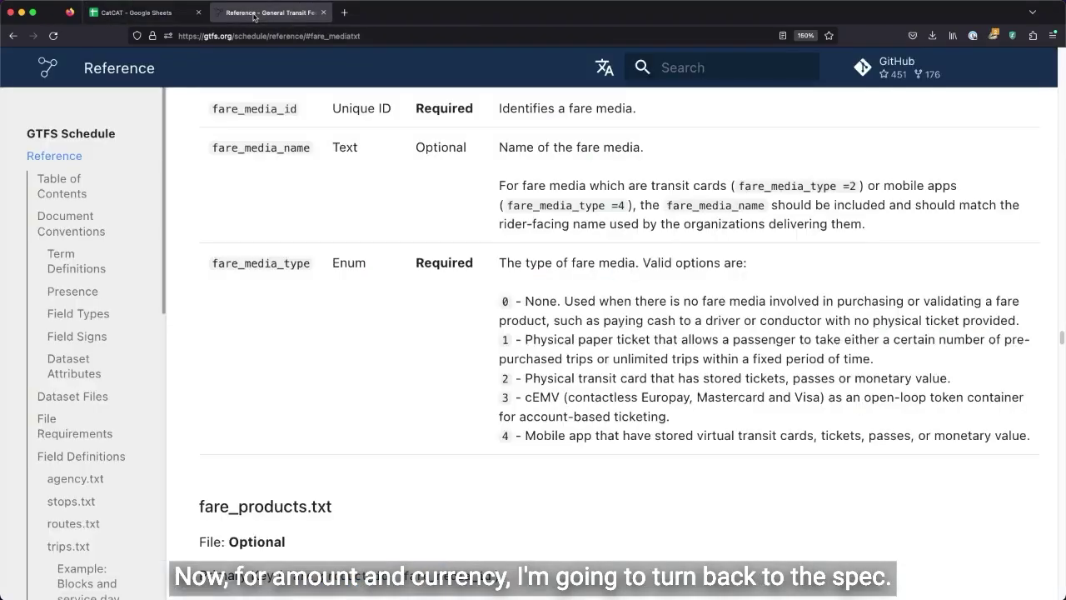
left_click(55, 157)
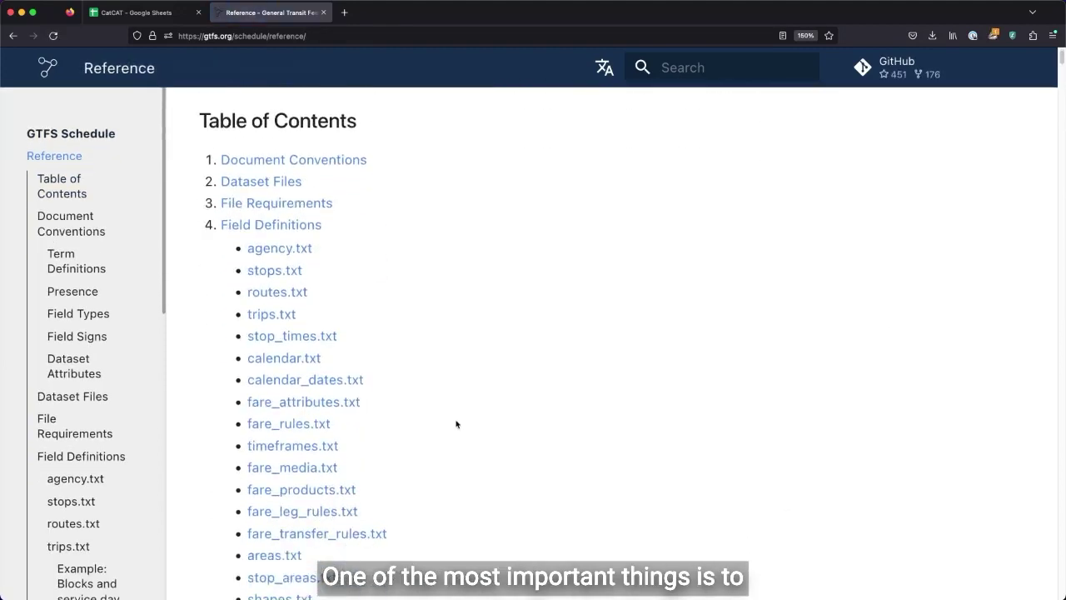
scroll(457, 424, "down", 3)
left_click(302, 426)
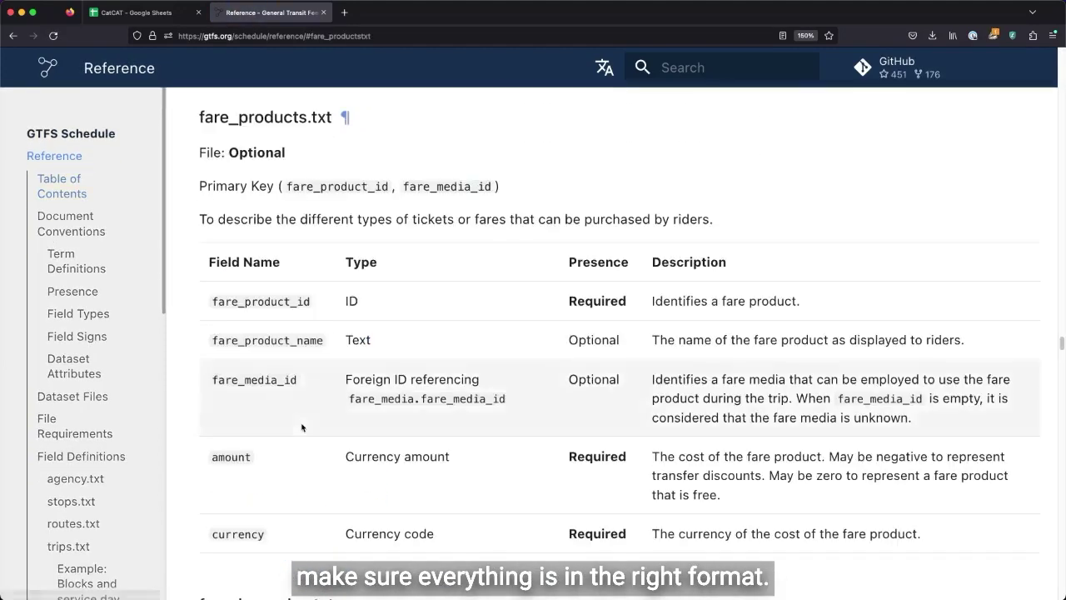
scroll(400, 333, "down", 2)
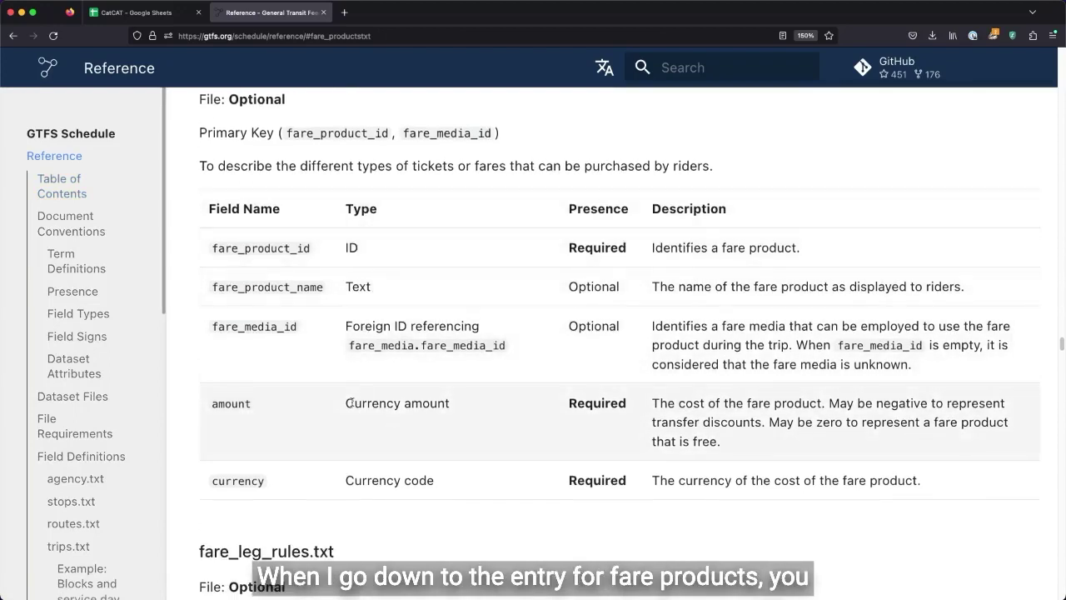
left_click_drag(345, 404, 455, 403)
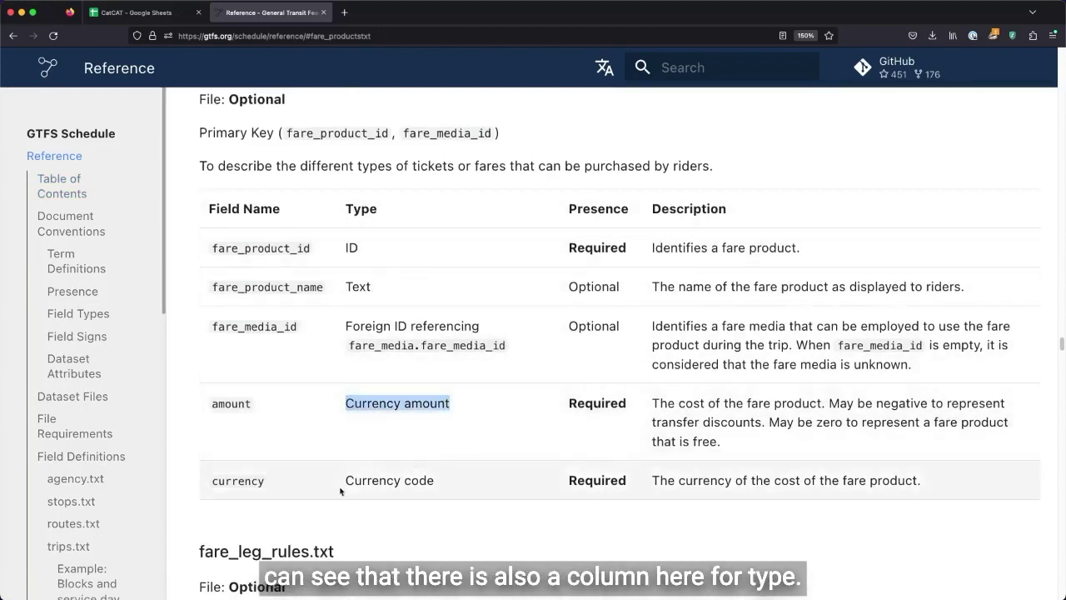
left_click_drag(346, 482, 433, 478)
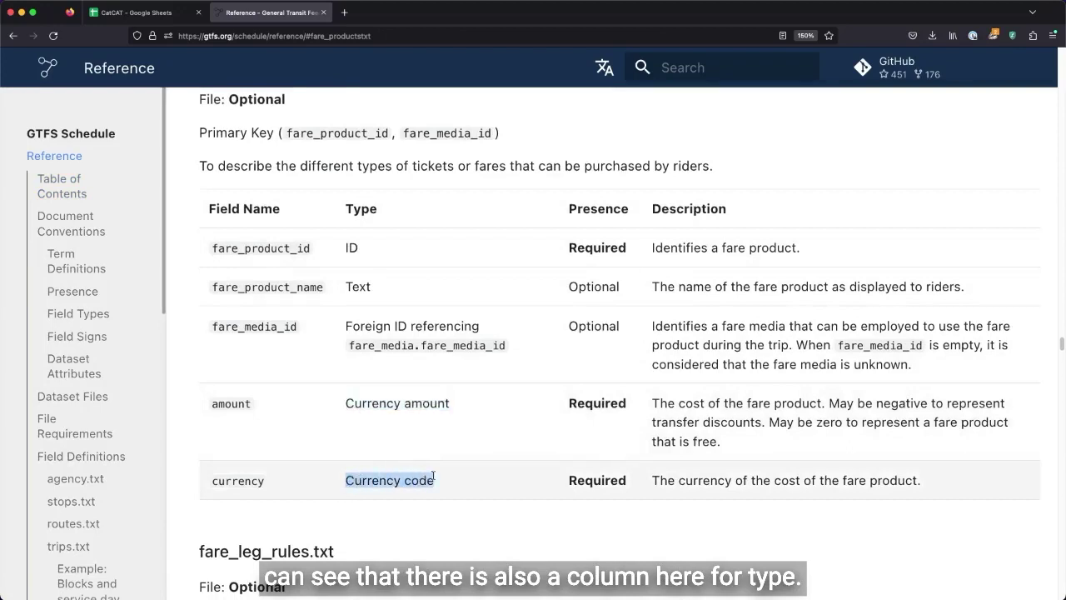
- Read the Currency code and Currency amount definitions under Field Types, then return to CatCAT
left_click(76, 320)
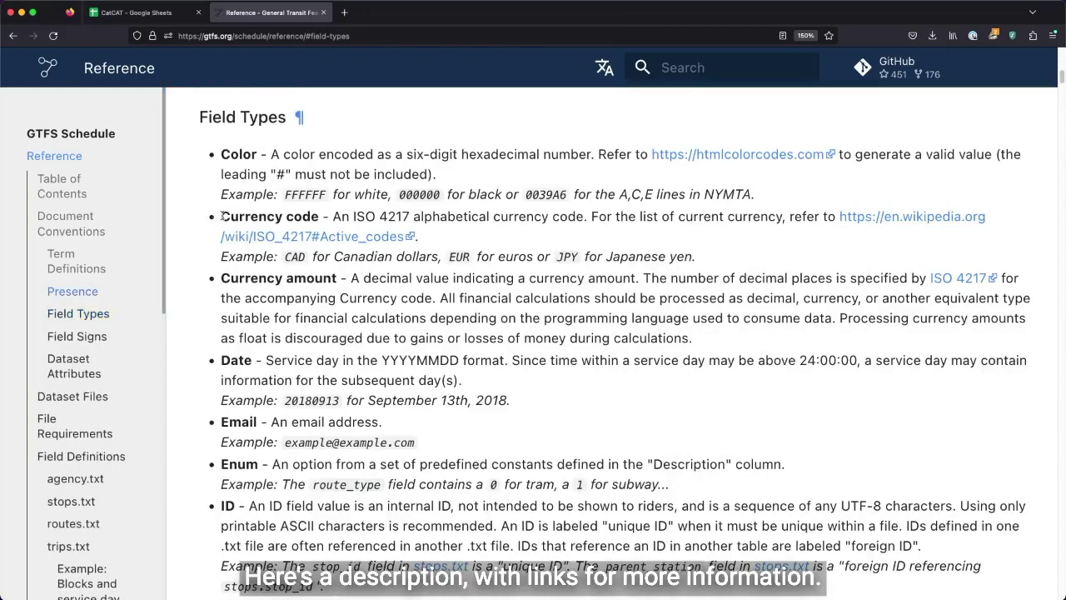
left_click_drag(222, 216, 716, 345)
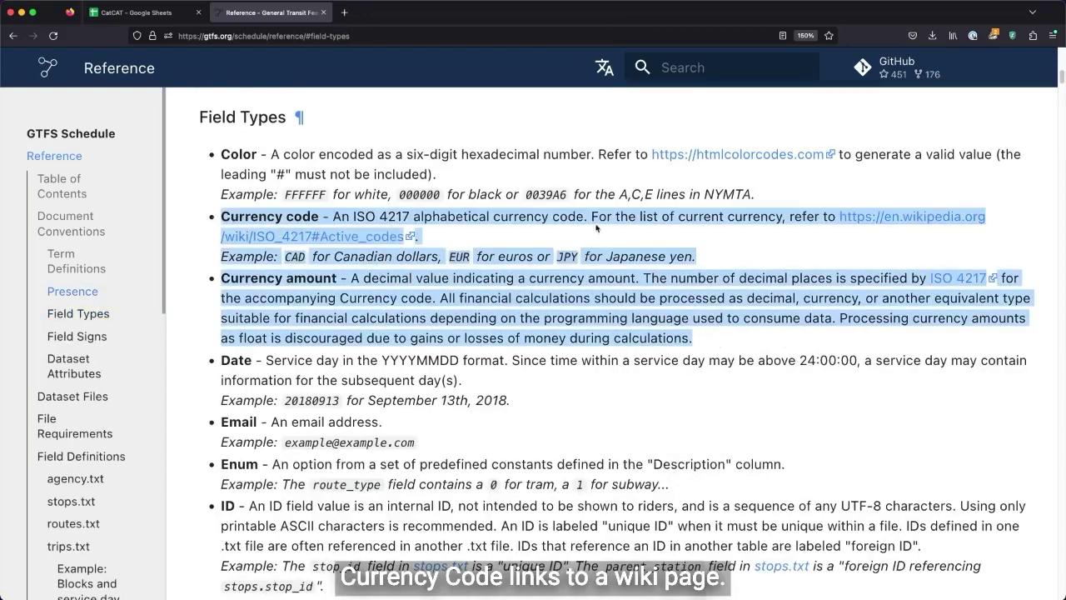
left_click(523, 235)
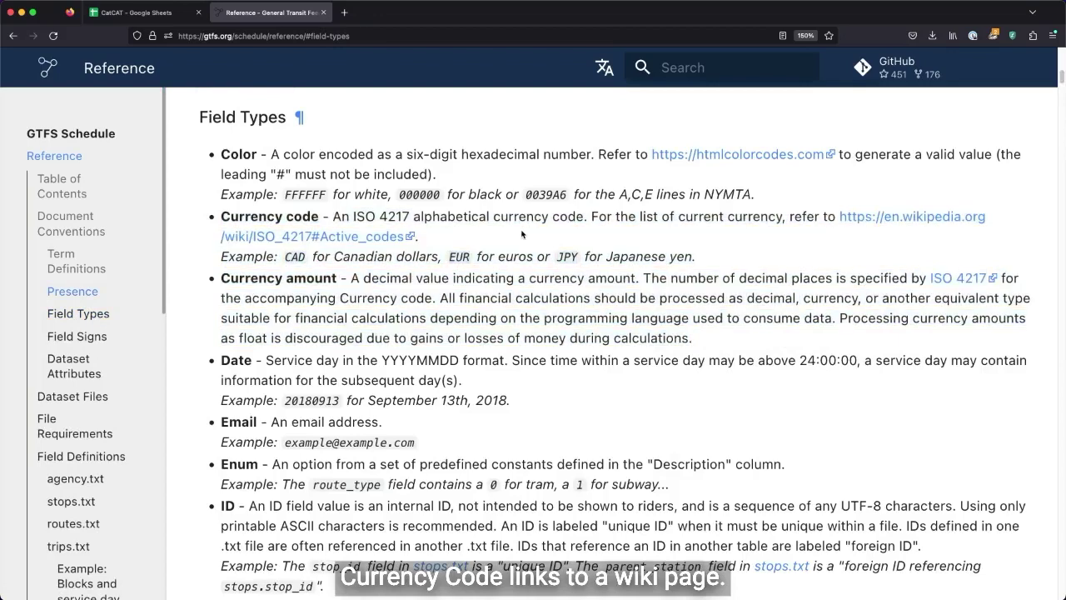
left_click(137, 13)
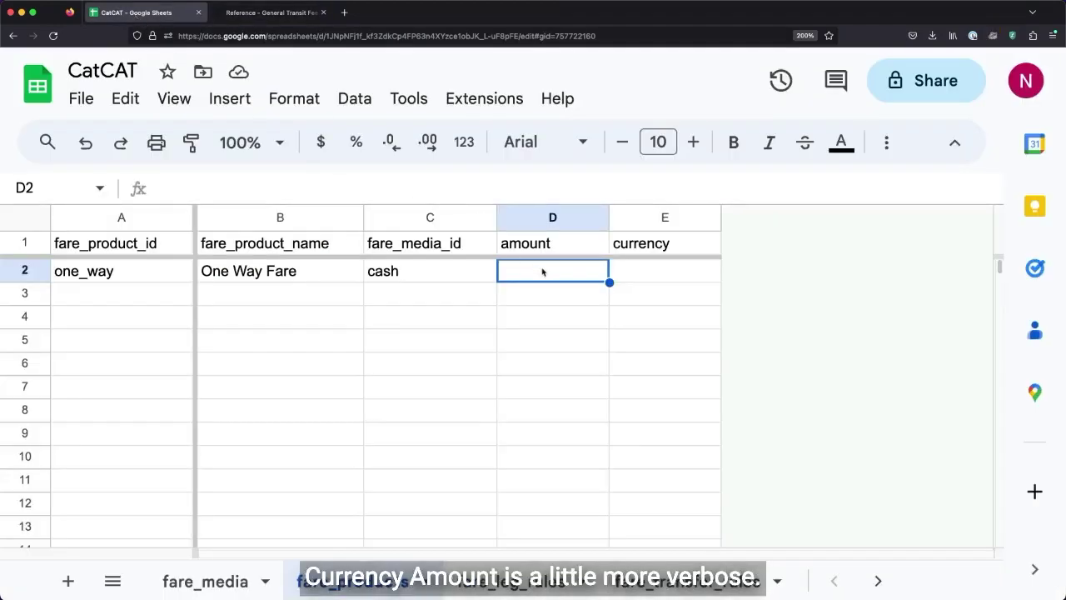
- Enter amount 2.00 and currency USD for the one_way cash fare
type("2.00")
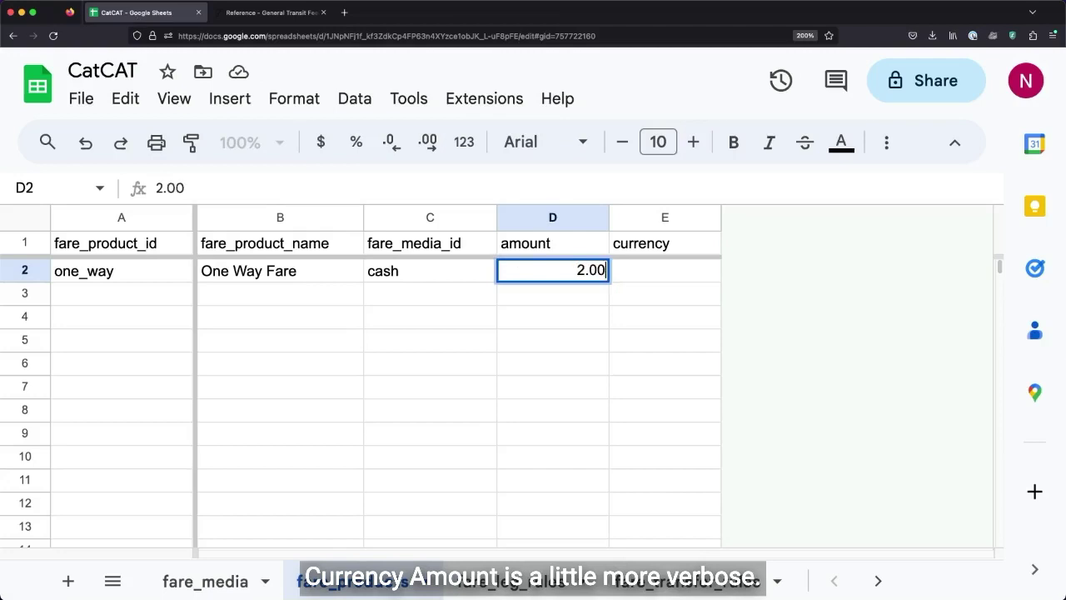
key("Tab")
type("USD")
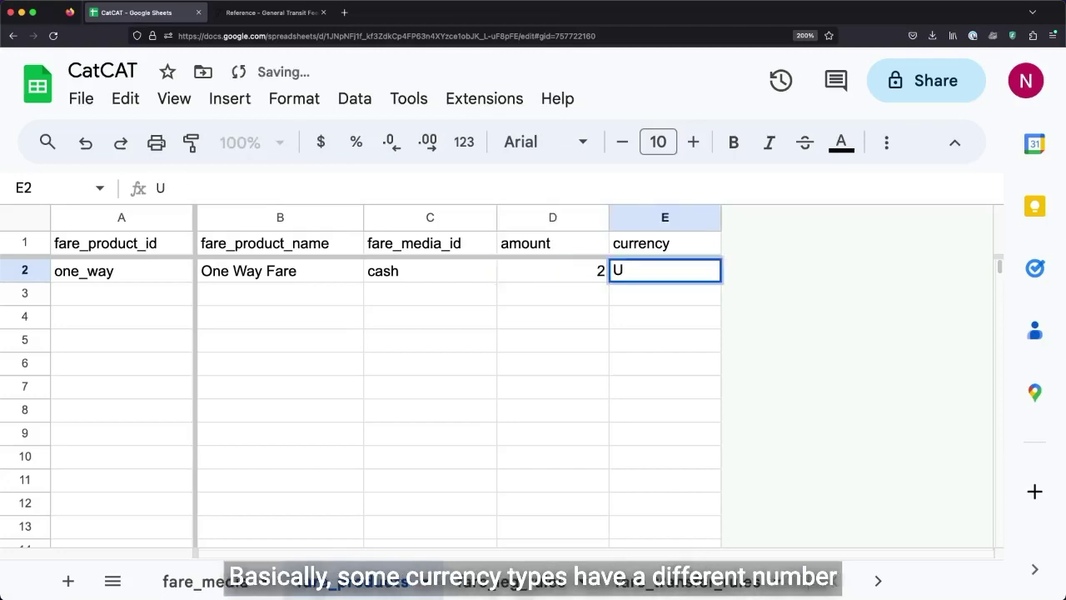
- Format D2 as plain text and re-enter the amount as 2.00
left_click(554, 276)
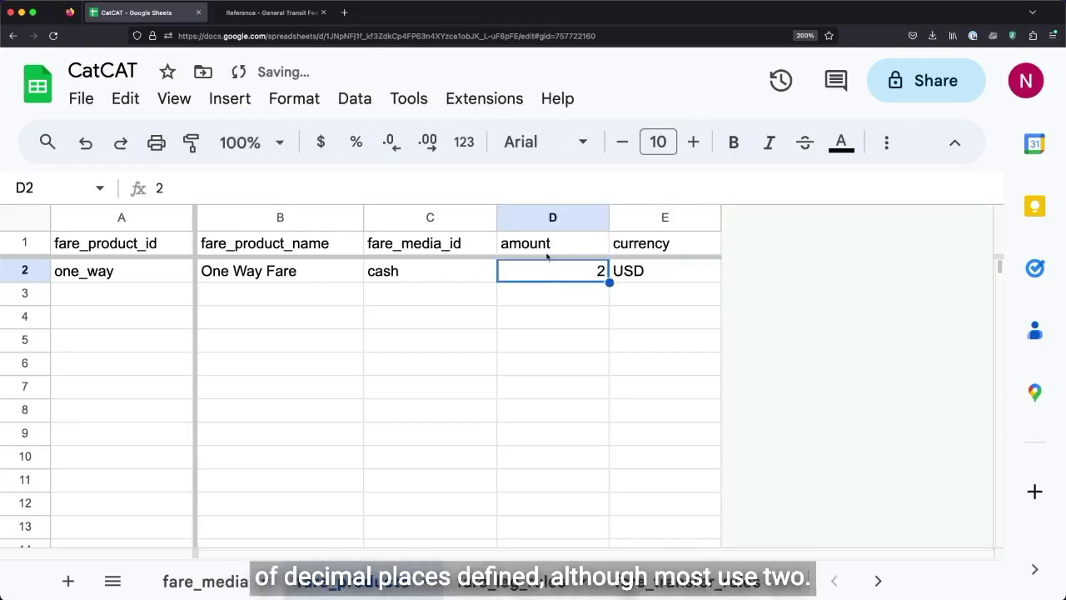
left_click(274, 98)
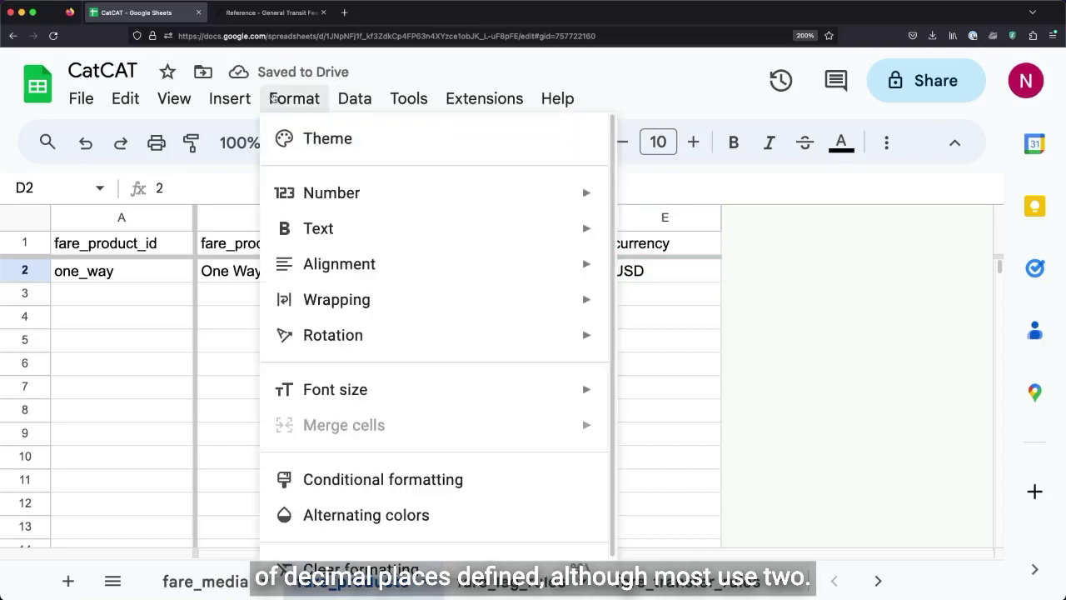
scroll(430, 473, "down", 1)
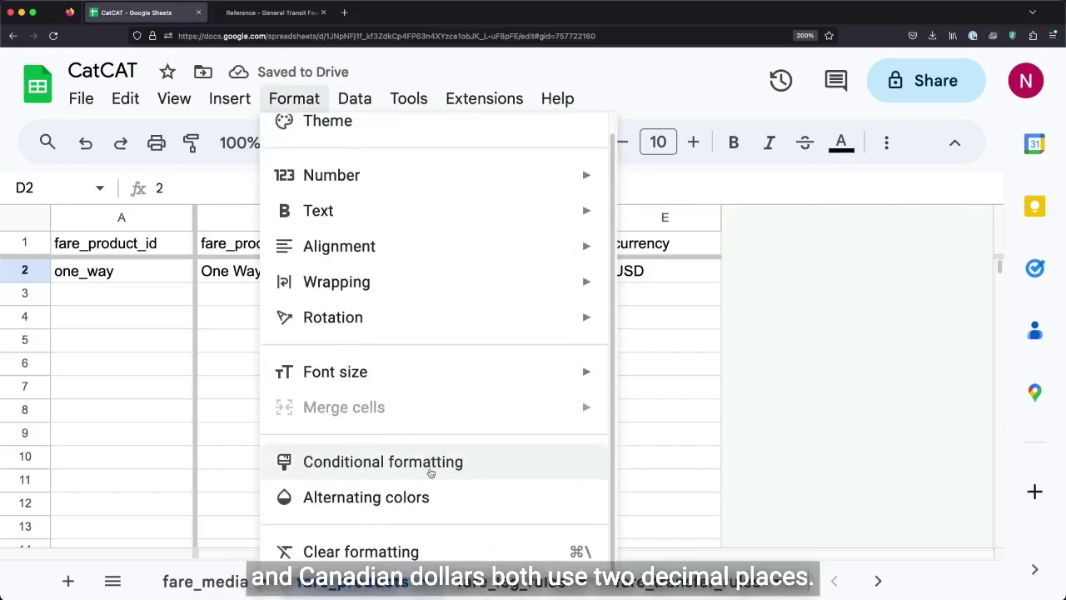
mouse_move(326, 176)
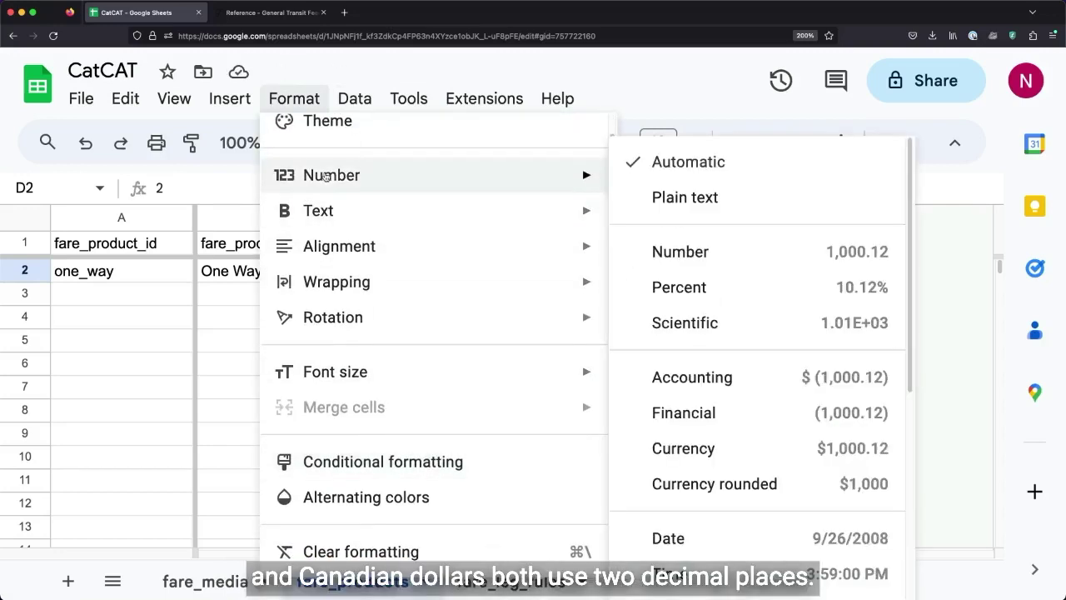
left_click(699, 212)
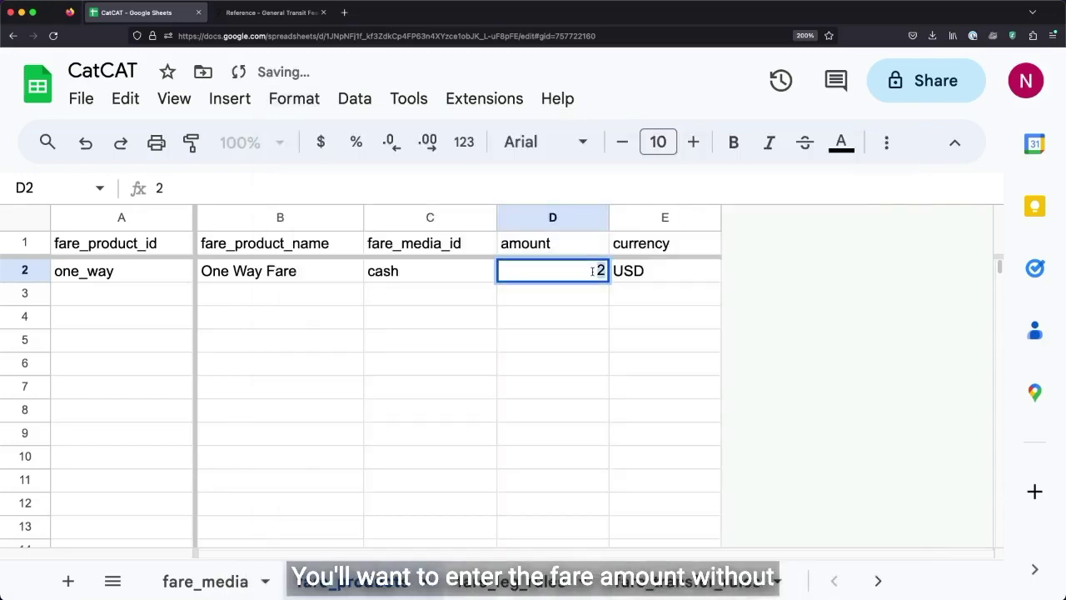
key("Return")
type(".00")
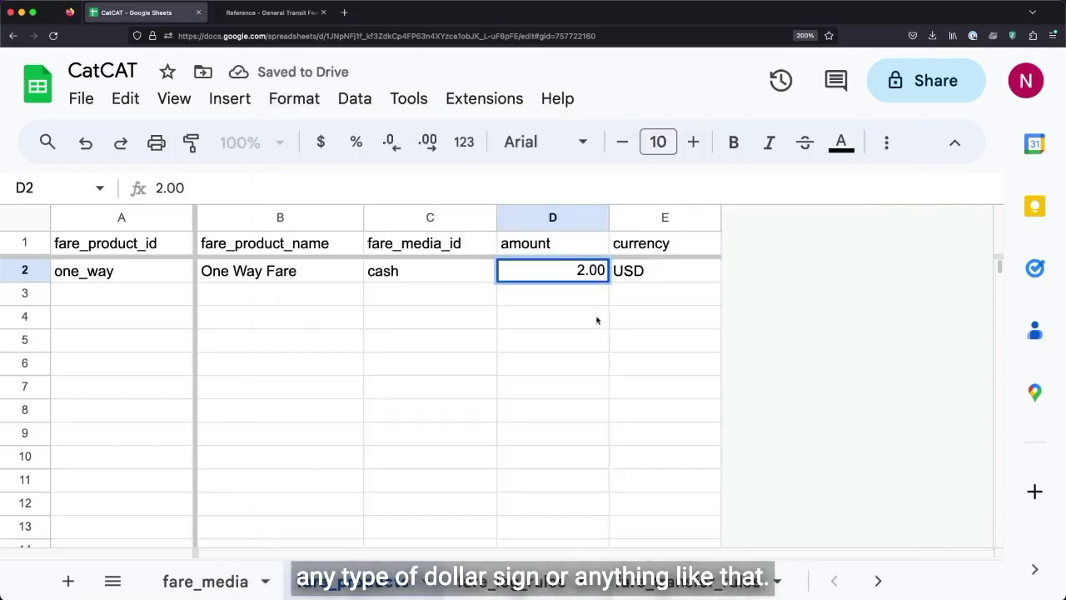
left_click(590, 296)
left_click(590, 277)
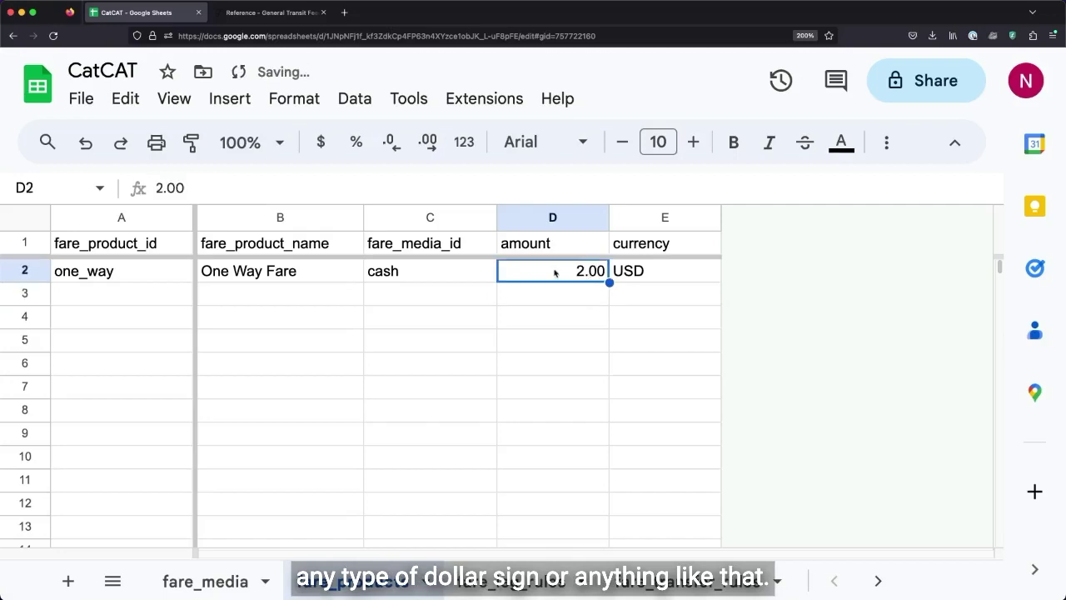
- Add a one_way 'One Way Fare' row for mobile with amount 1.5
left_click(134, 306)
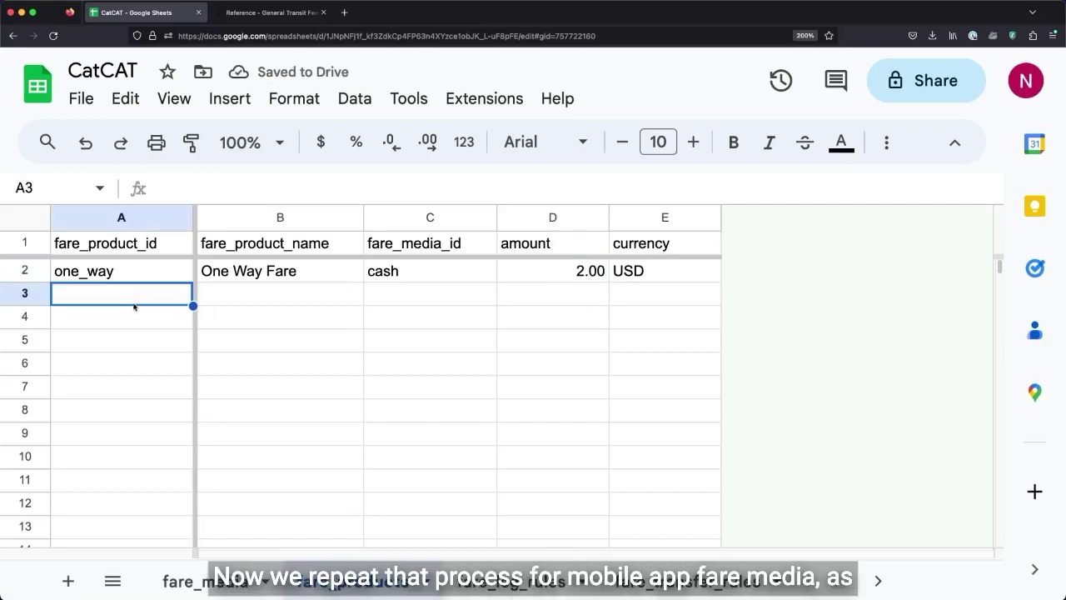
type("one_way")
key("Tab")
type("One Way Fare")
key("Tab")
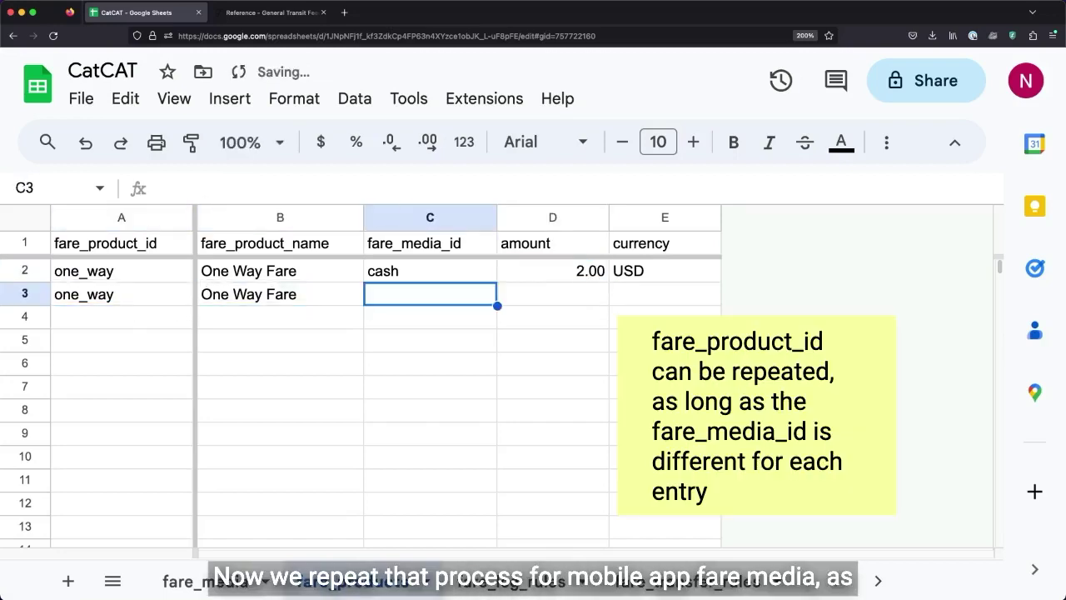
type("mobile")
key("Tab")
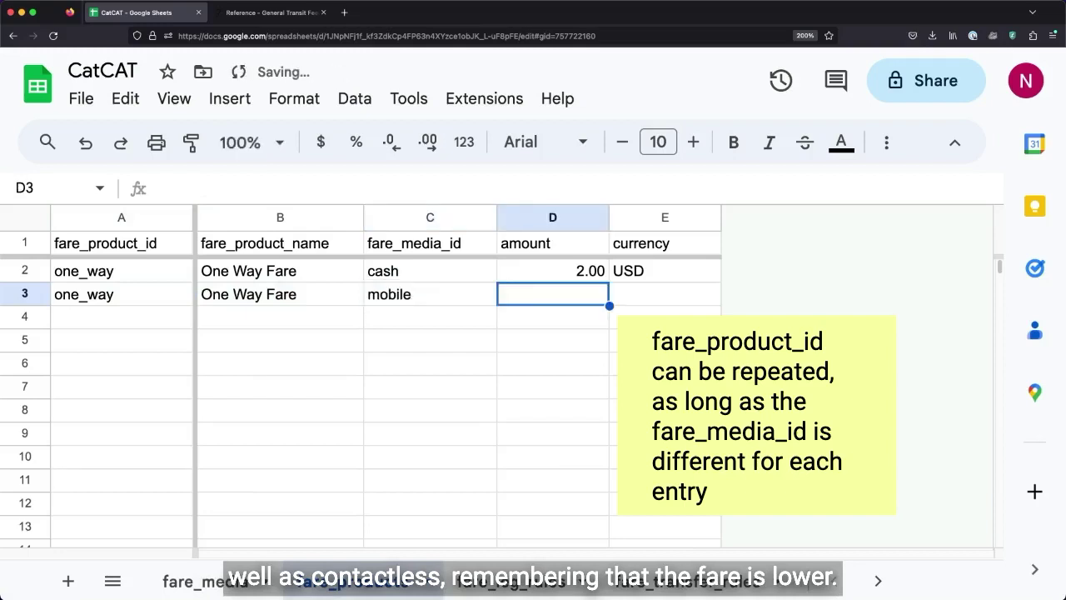
type("1.5")
key("Tab")
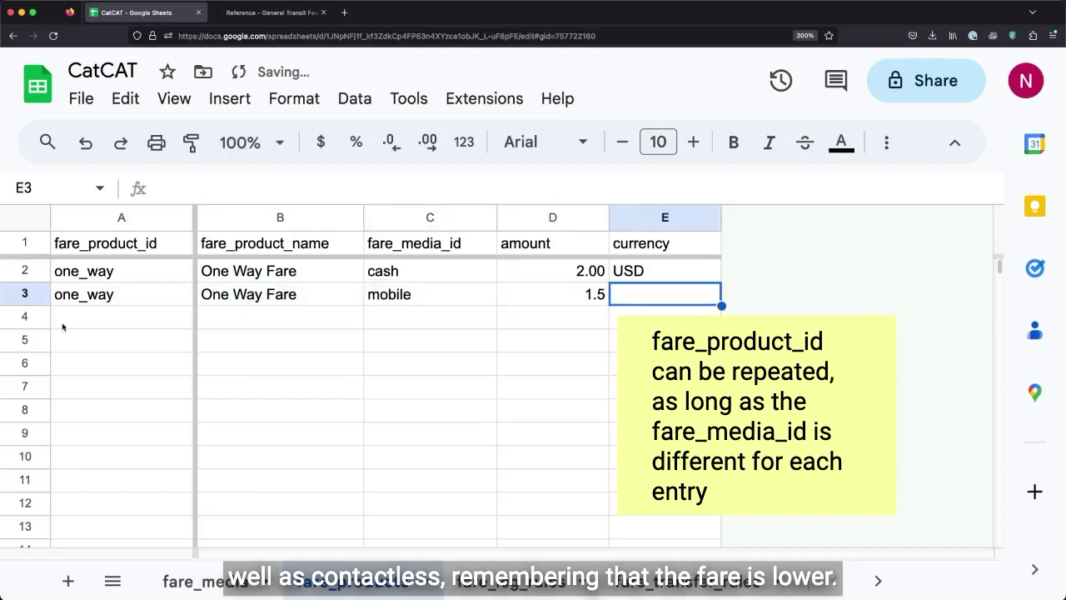
- Format the amount column D2:D9 as plain text and give the mobile fare 1.50 USD
left_click(579, 292)
left_click_drag(562, 269, 561, 433)
left_click(292, 100)
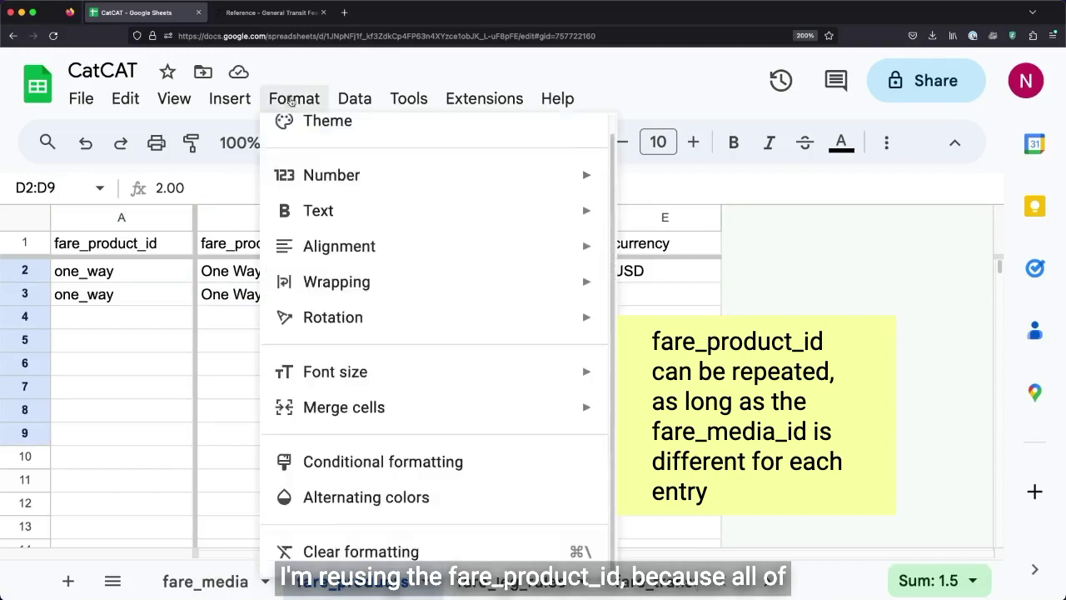
mouse_move(374, 174)
left_click(666, 197)
left_click(599, 294)
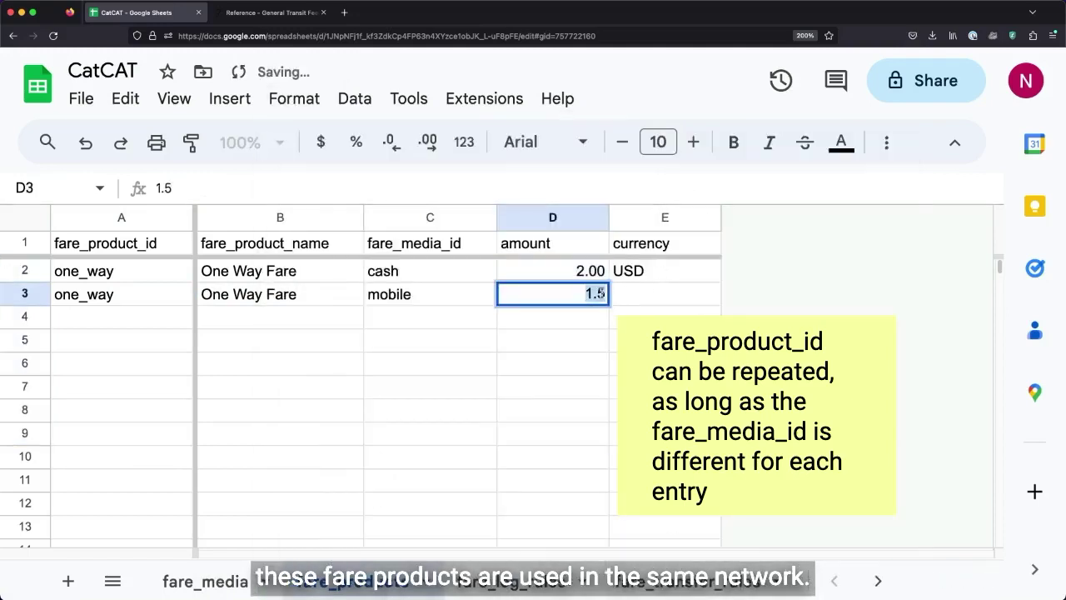
type("1.50")
key("Tab")
type("USD")
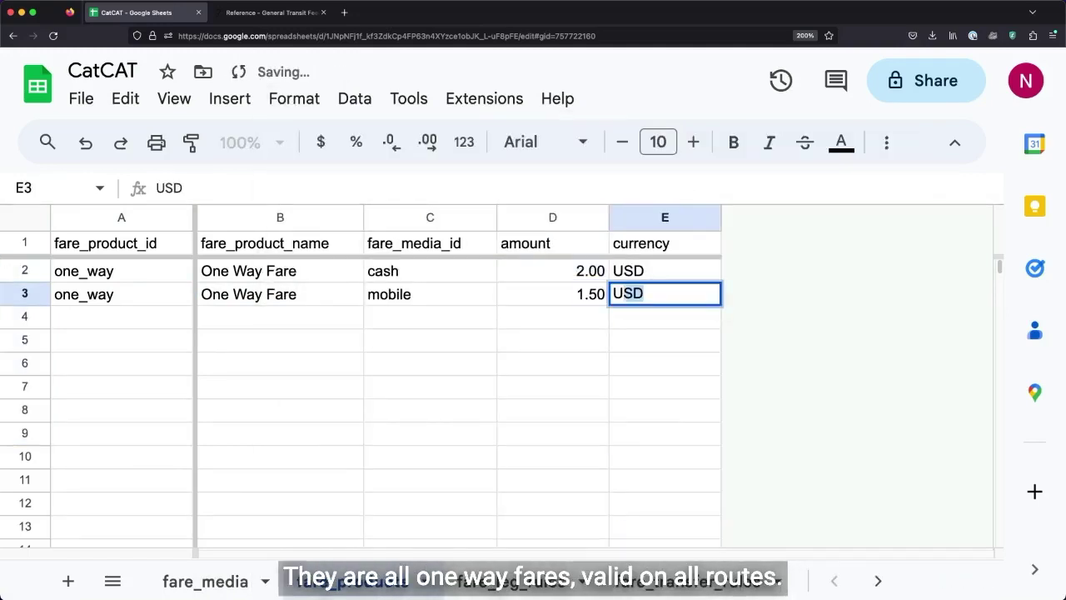
key("Return")
- Add a one_way 'One Way Fare' contactless row at 1.50 USD
left_click(121, 317)
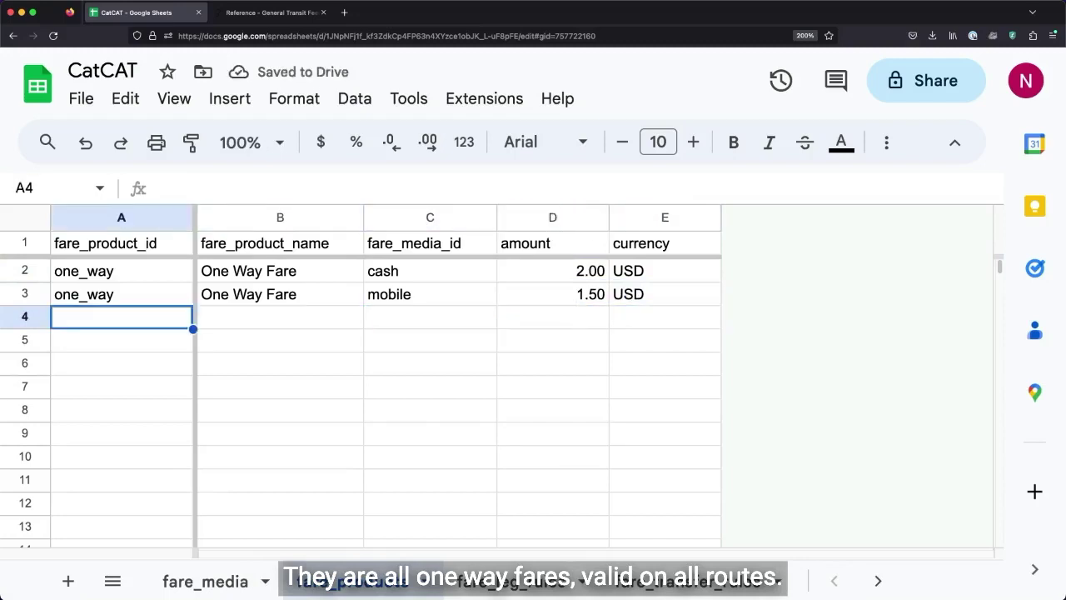
type("one_way")
key("Tab")
type("One")
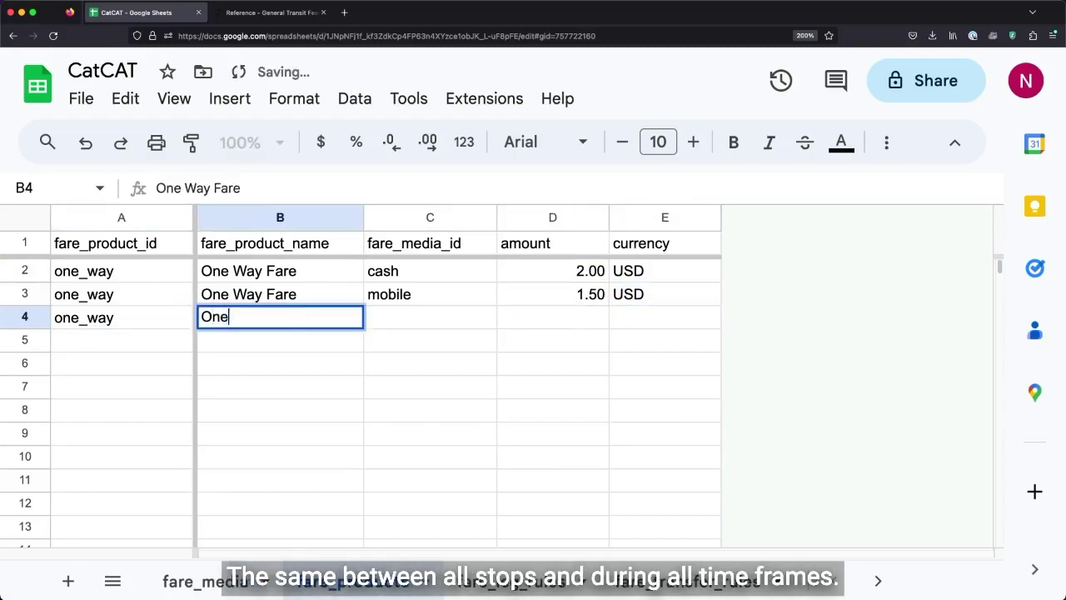
type(" Way Fare")
key("Tab")
type("con")
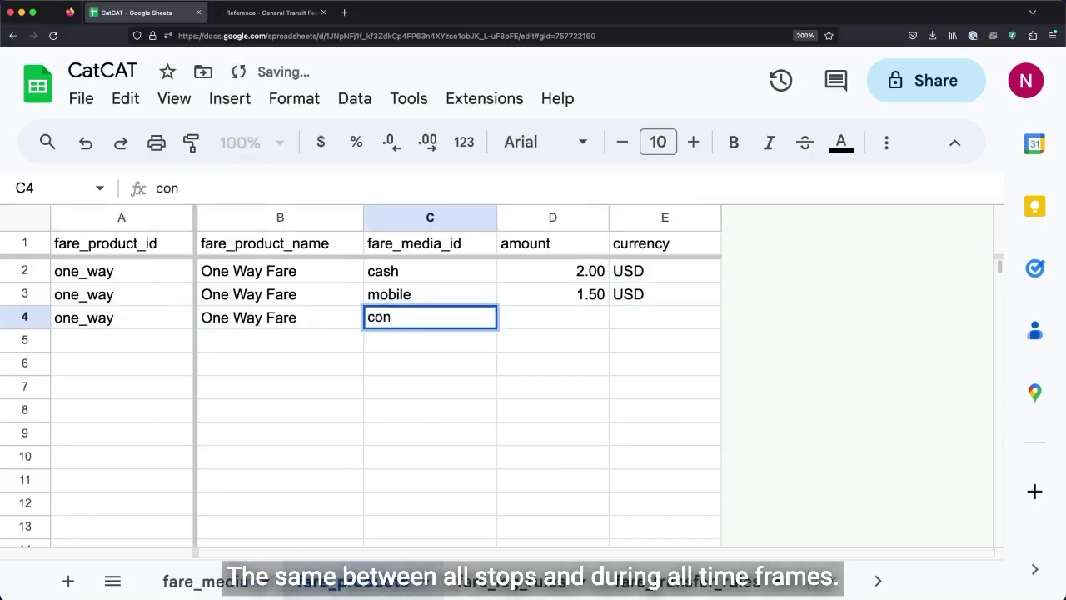
type("tactless")
key("Tab")
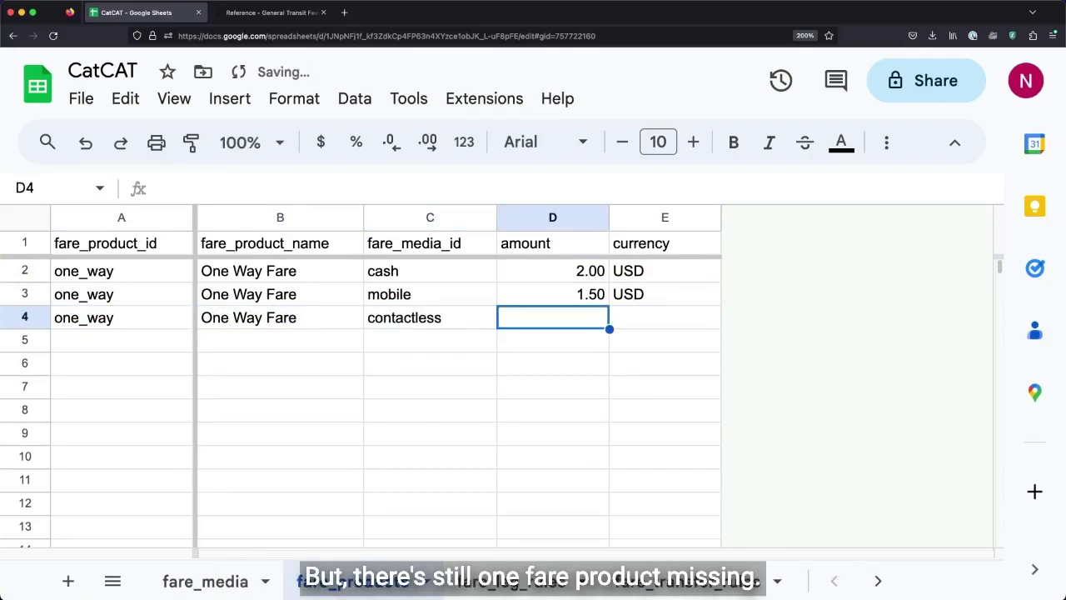
type("1.50")
key("Tab")
type("USD")
key("Return")
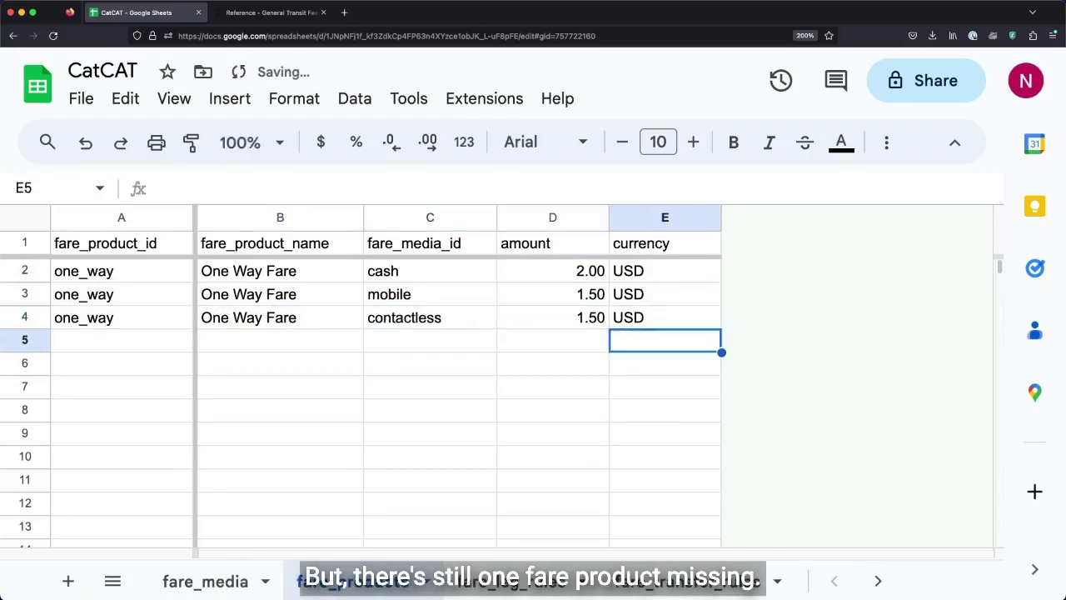
left_click(121, 340)
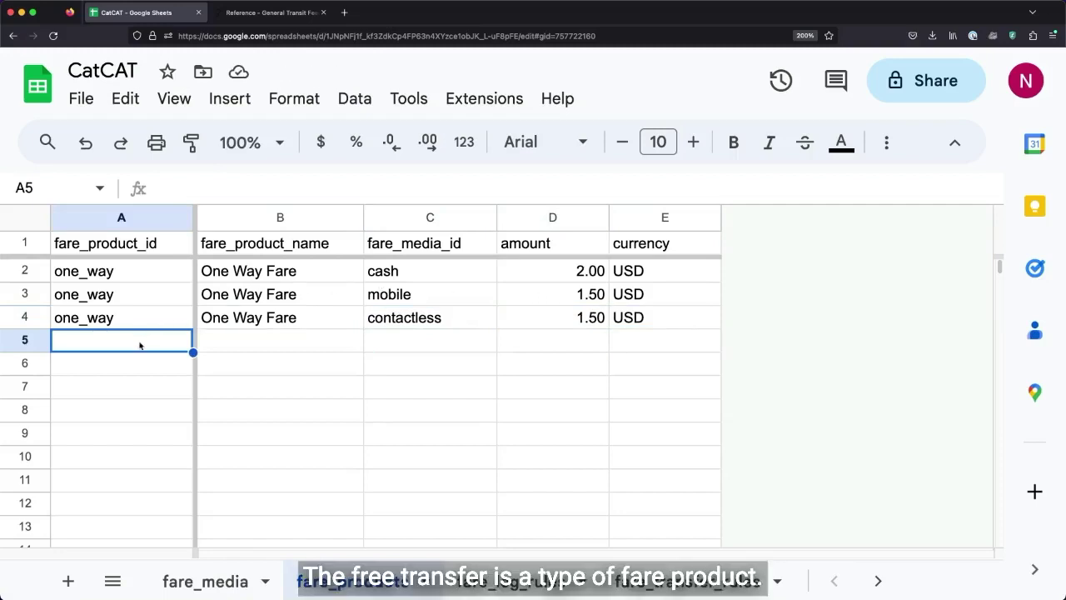
- Add a free_transfer row named 'Free Transfer' at 0.00 USD, leaving fare media blank
type("free_transfer")
key("Tab")
type("Free Transfer")
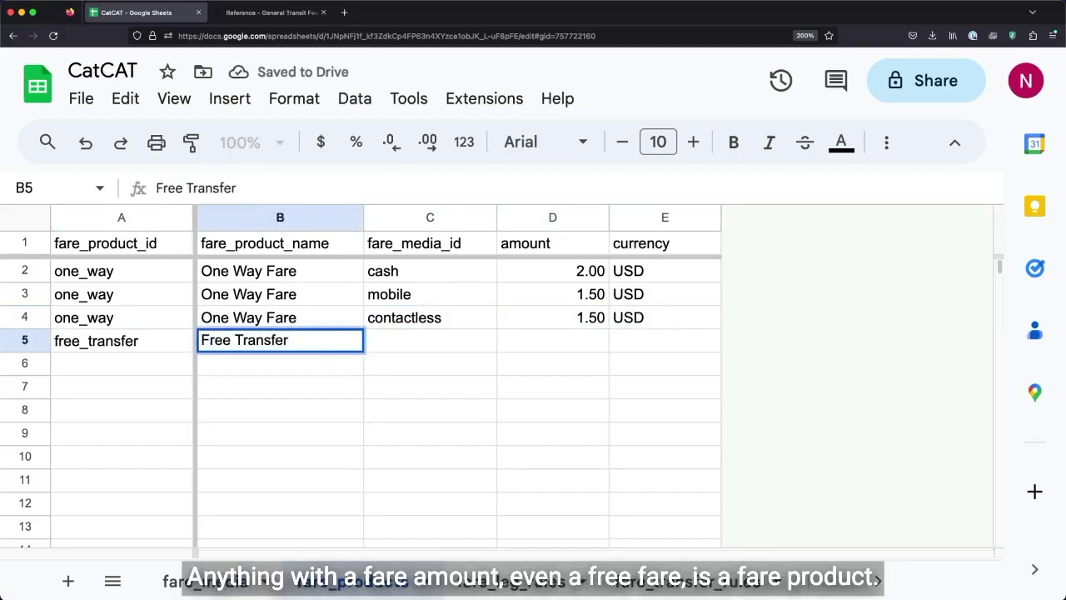
key("Tab")
key("Tab")
type("0.00")
key("Tab")
type("USD")
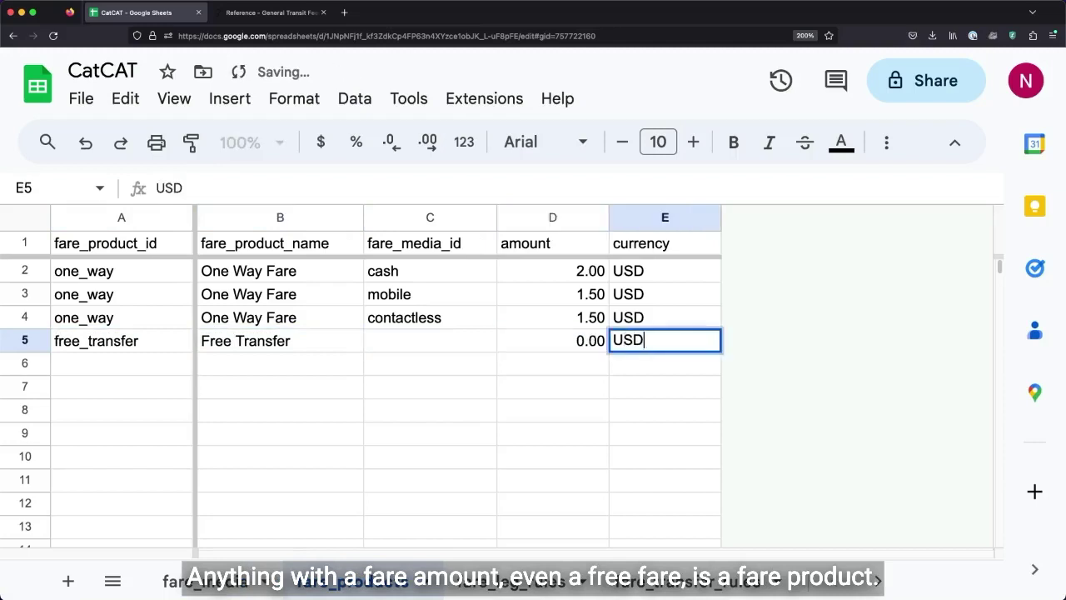
key("Return")
key("Up")
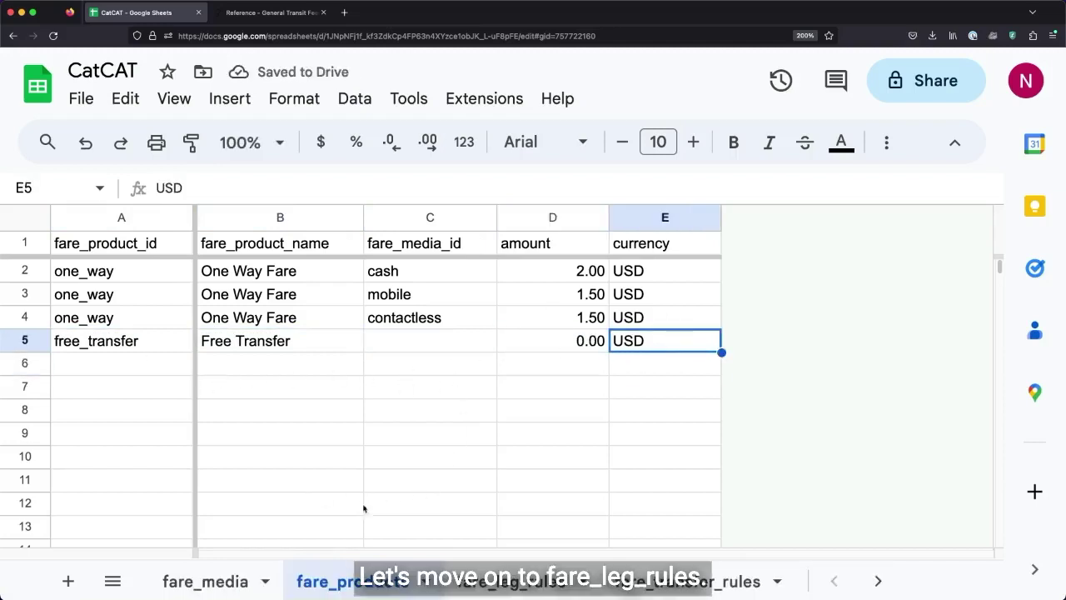
left_click(506, 589)
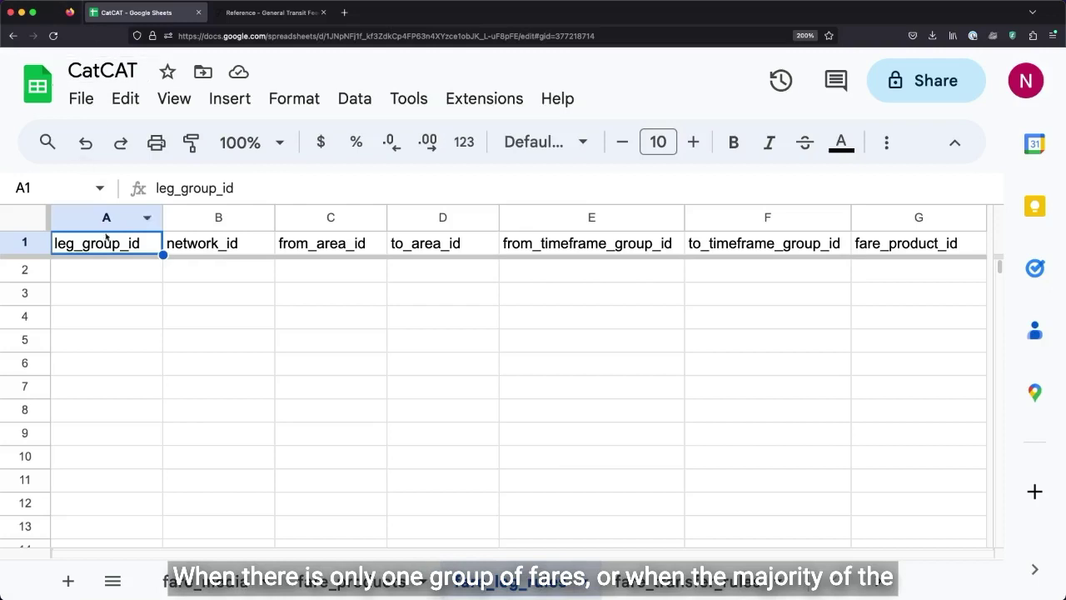
- On fare_leg_rules, enter leg_group_id 'default' in A2 and fare_product_id 'one_way' in G2
left_click(115, 279)
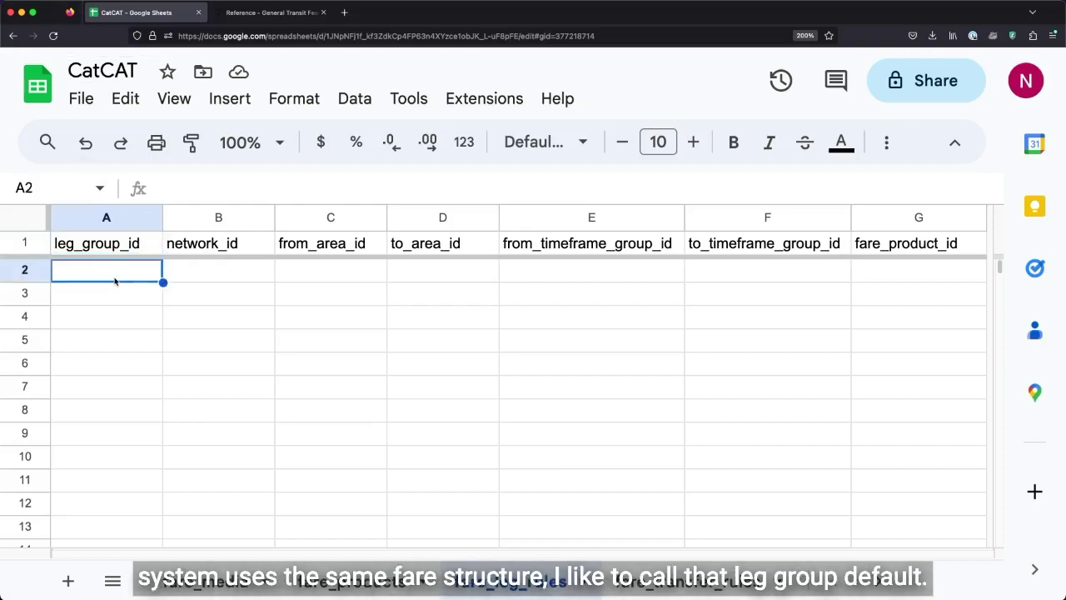
type("default")
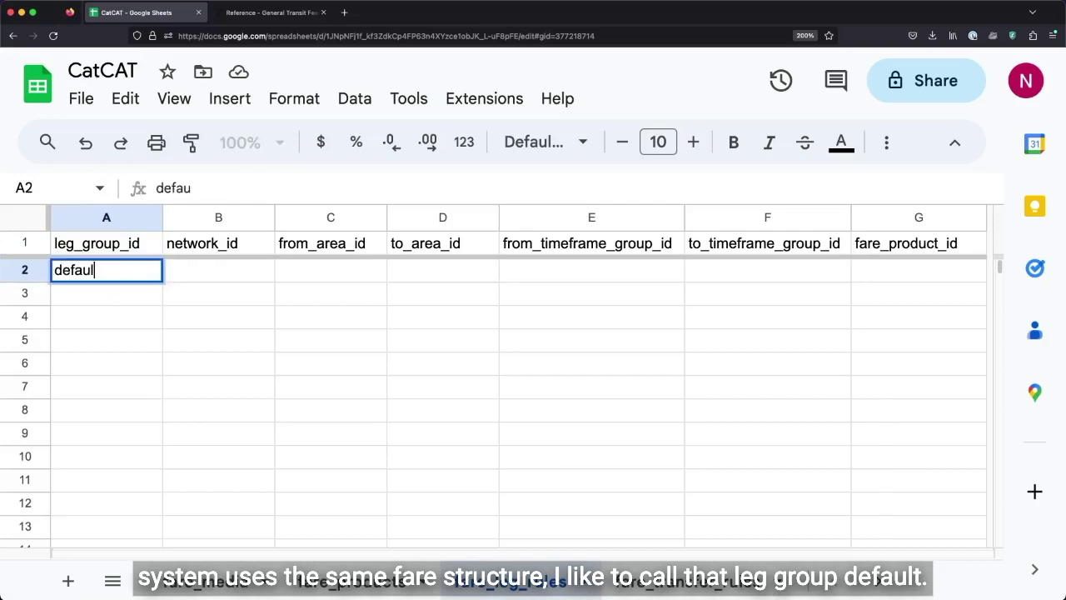
left_click(209, 270)
key("Tab")
key("Tab")
key("Tab")
key("Tab")
key("Tab")
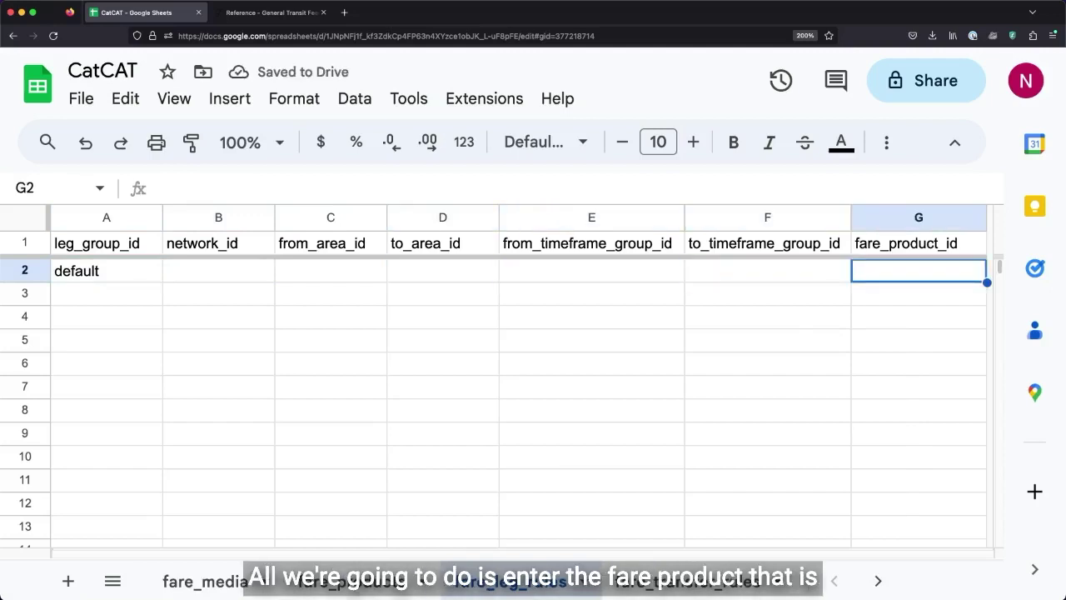
type("one")
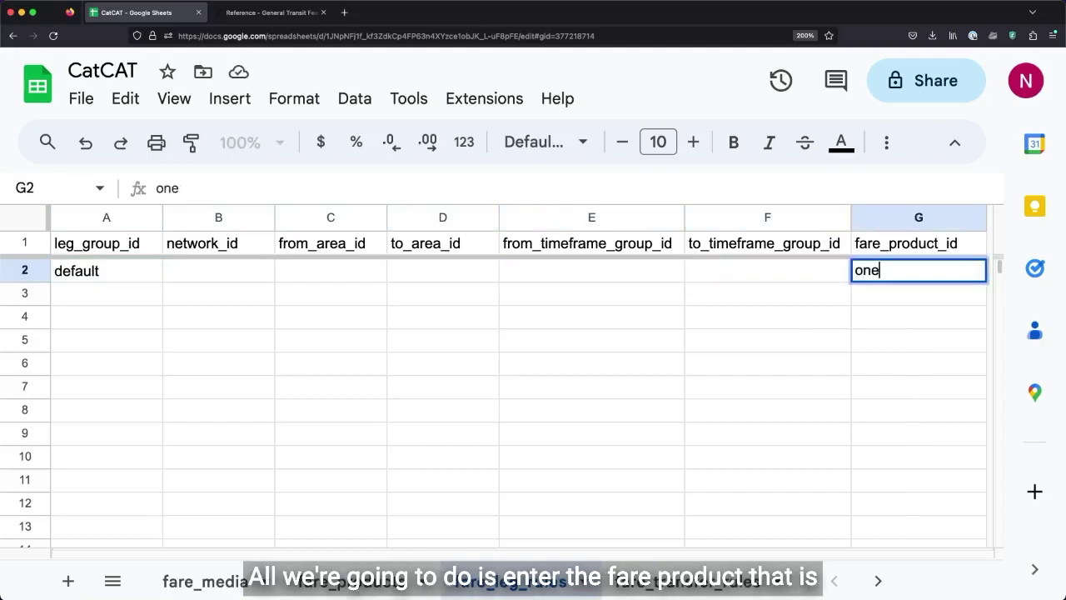
type("_way")
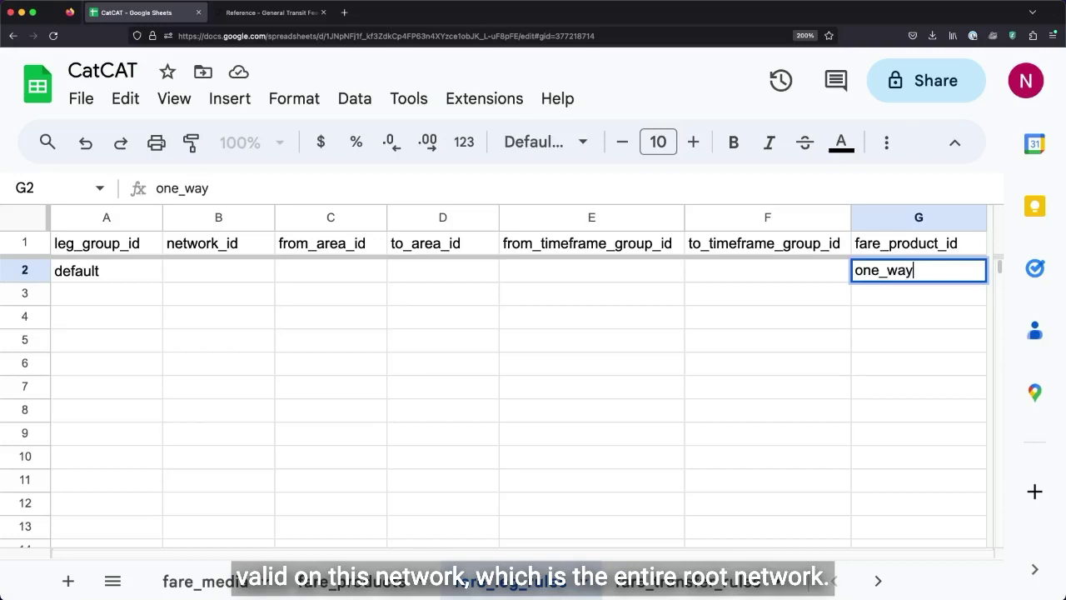
key("Return")
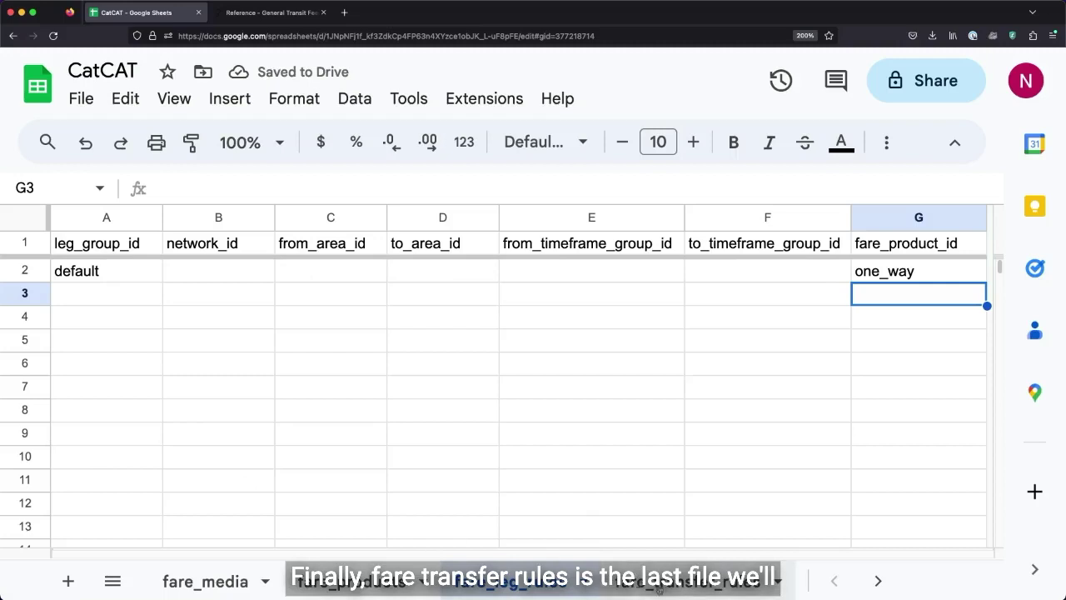
- On fare_transfer_rules, enter 'default' in A2 and B2 as the from and to leg groups
left_click(696, 587)
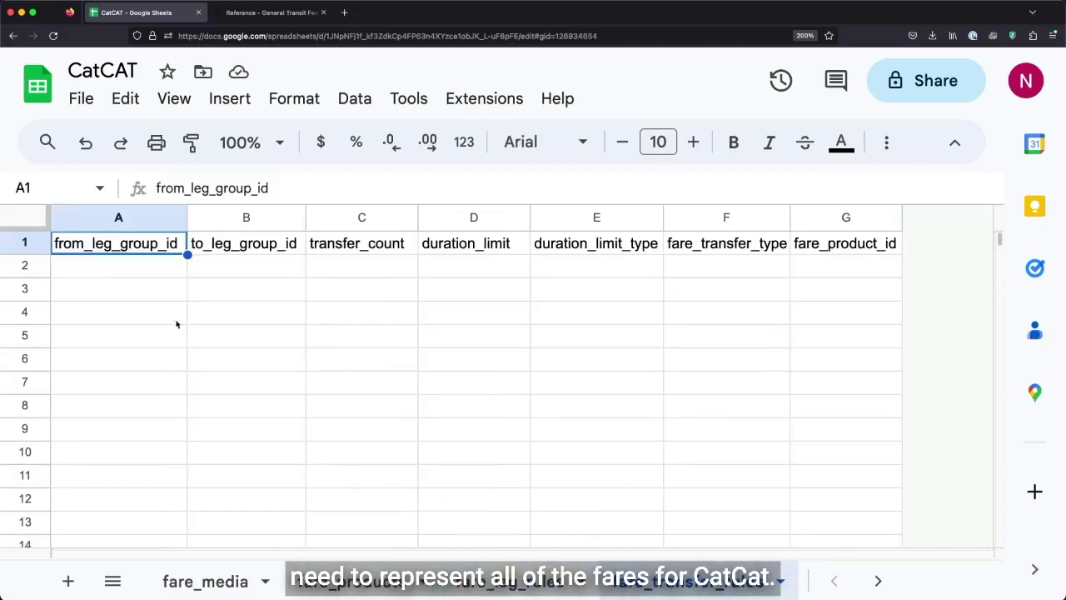
left_click(147, 273)
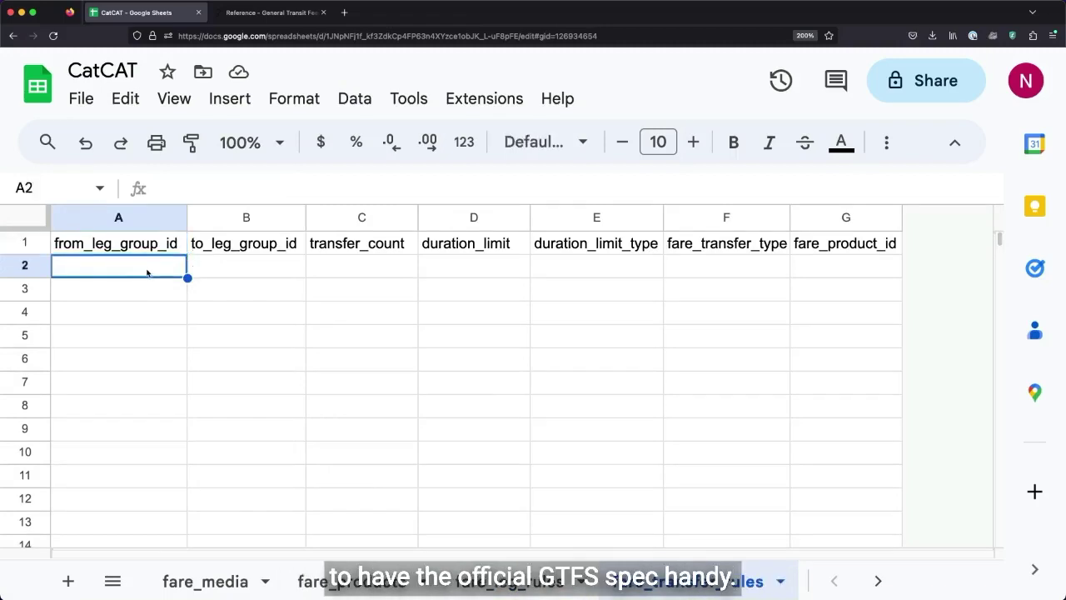
type("dea")
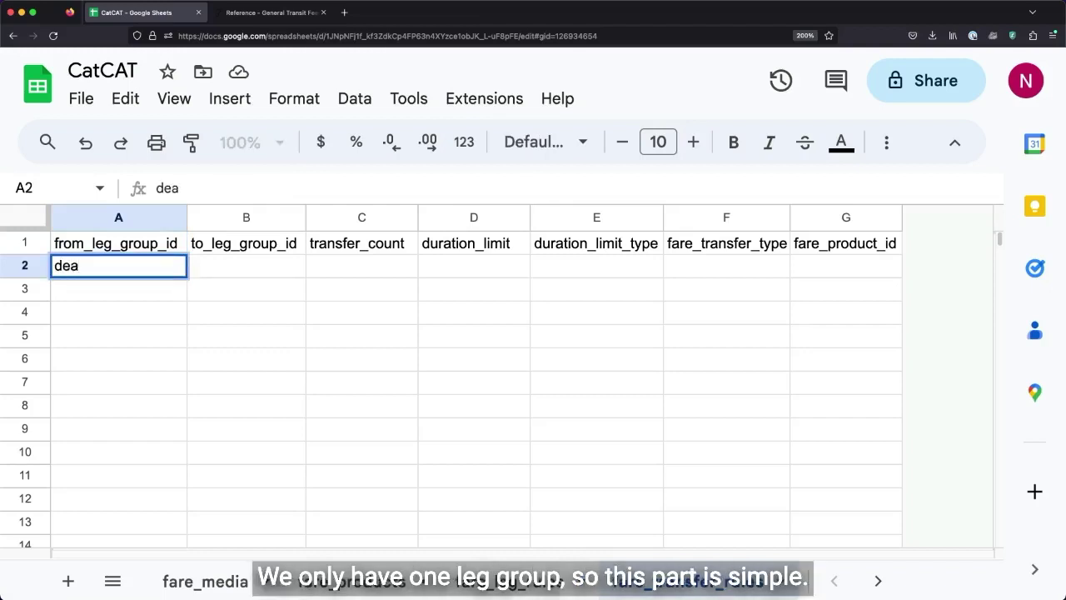
key("BackSpace")
type("fault")
key("Tab")
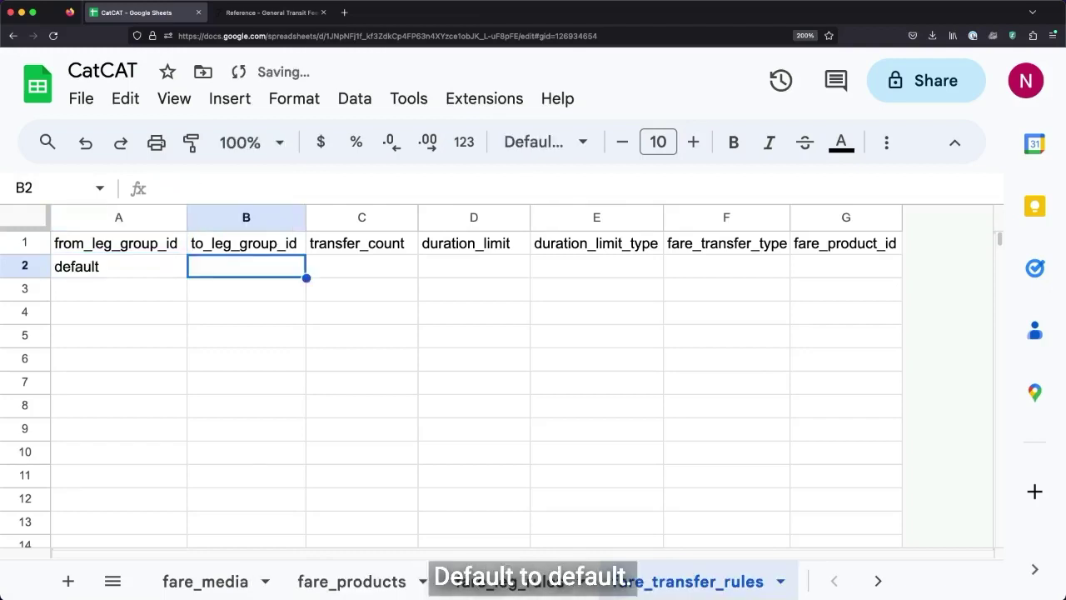
type("default")
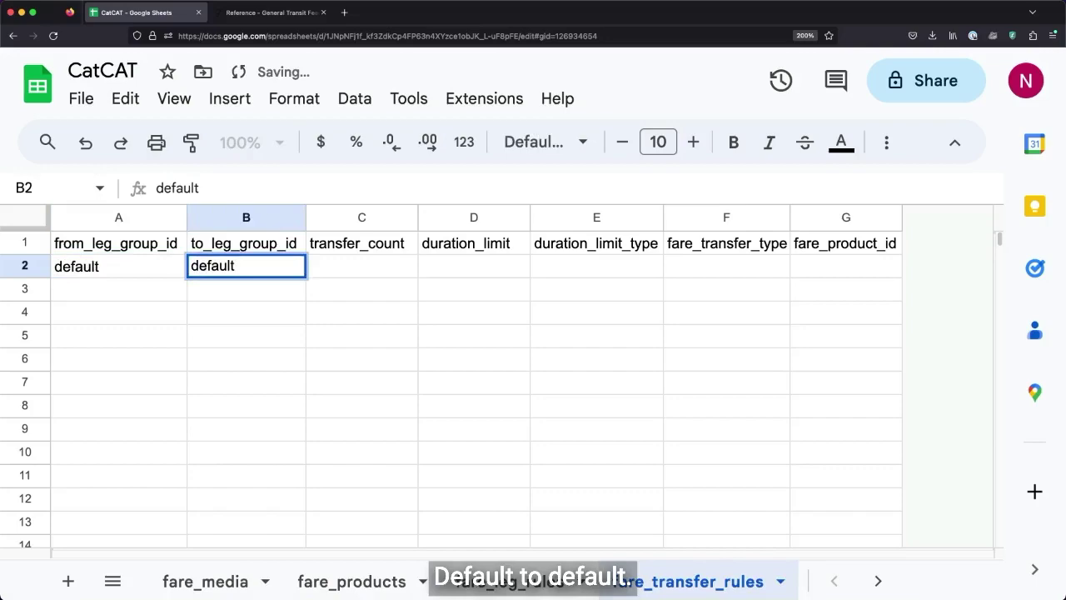
left_click(372, 268)
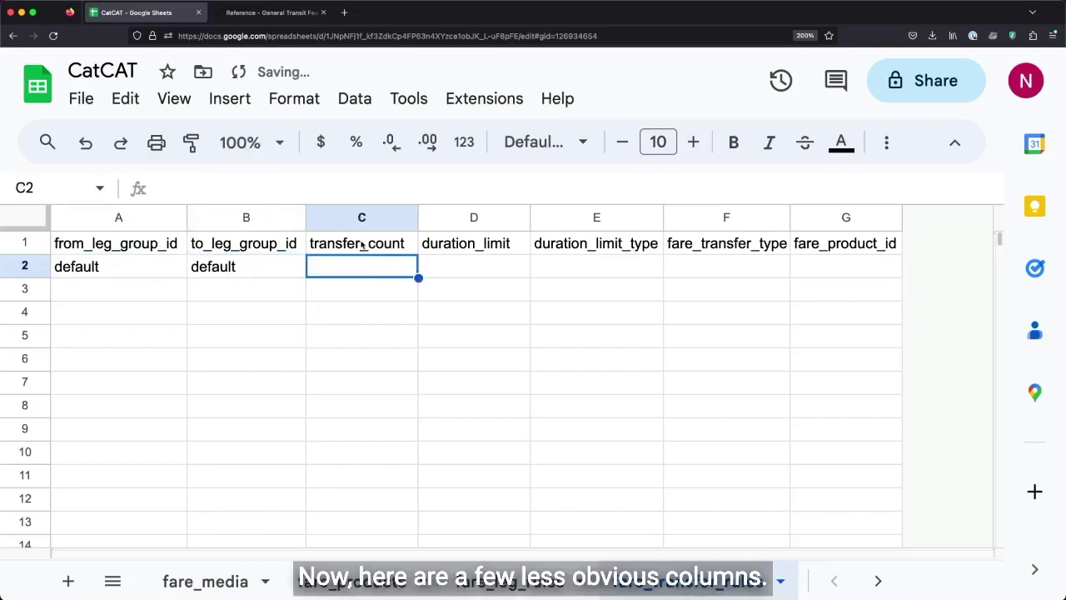
left_click(284, 14)
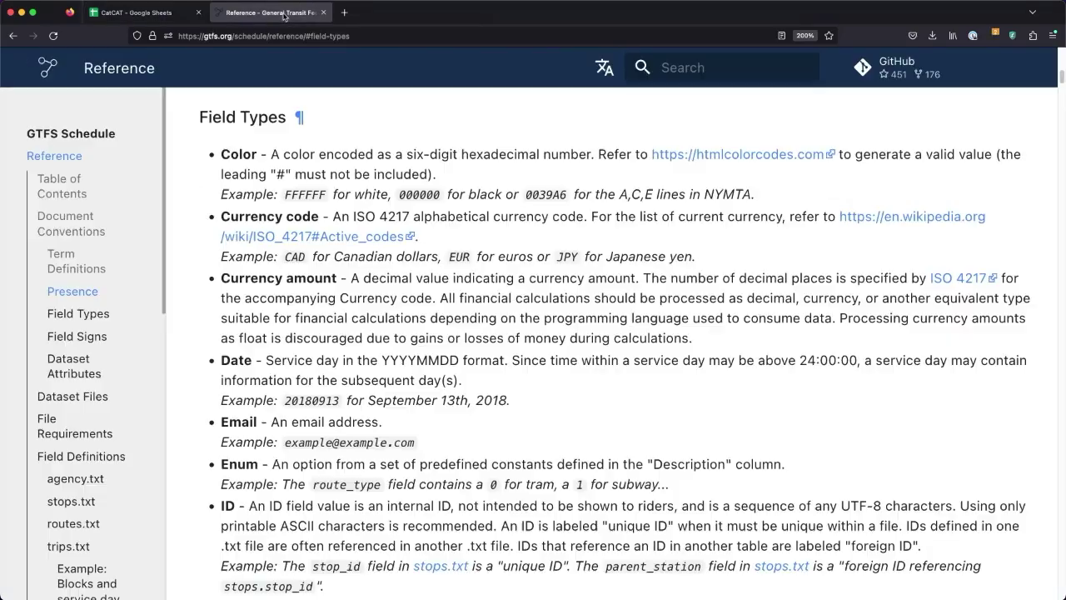
- Read the transfer_count rules in the GTFS reference's fare_transfer_rules.txt section
left_click(74, 161)
scroll(603, 452, "down", 5)
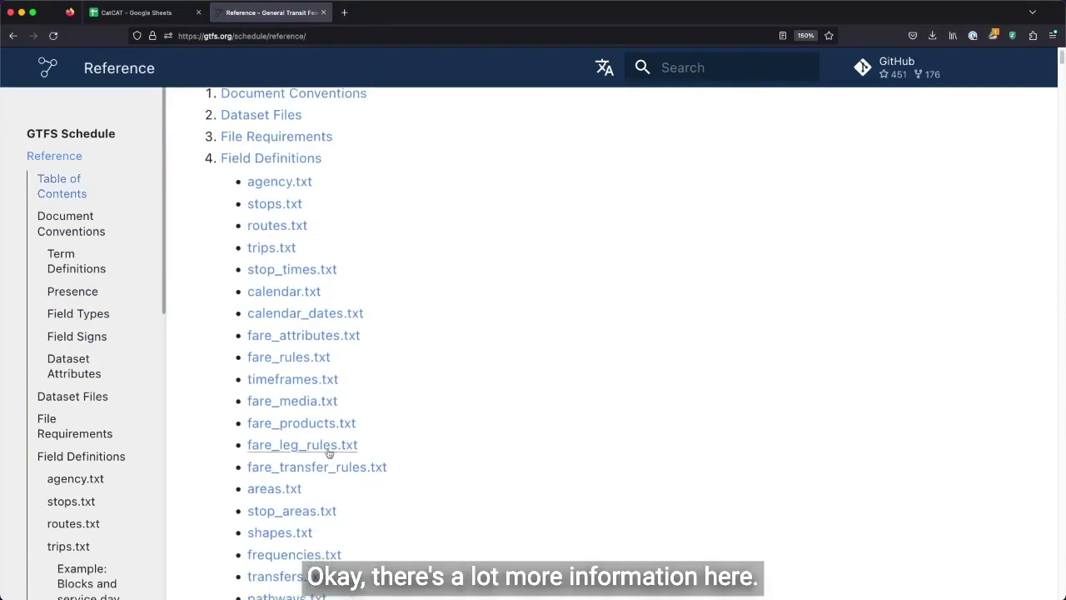
left_click(309, 469)
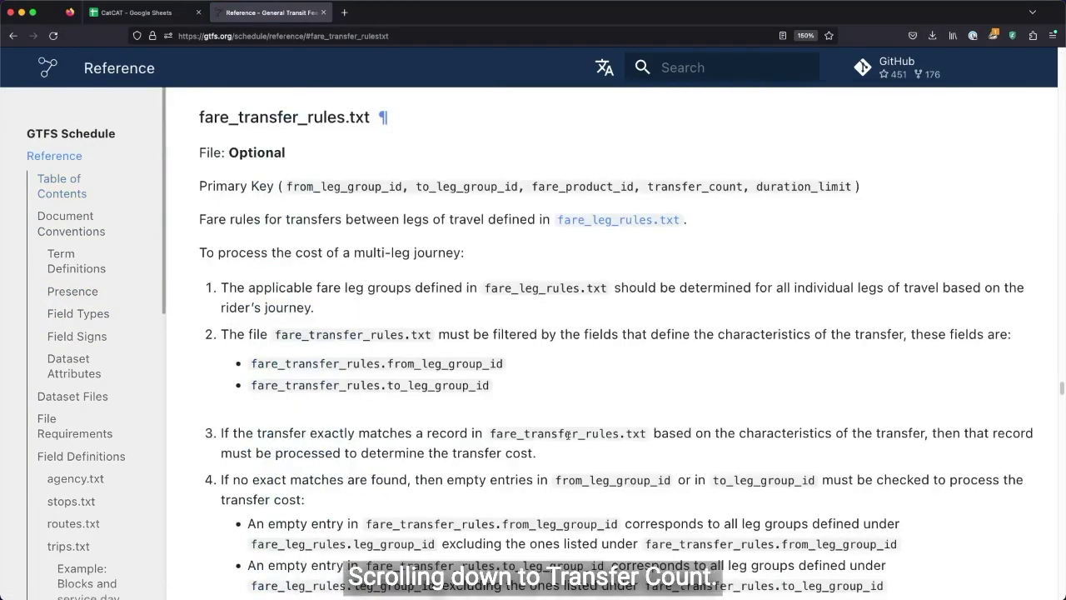
scroll(569, 435, "down", 10)
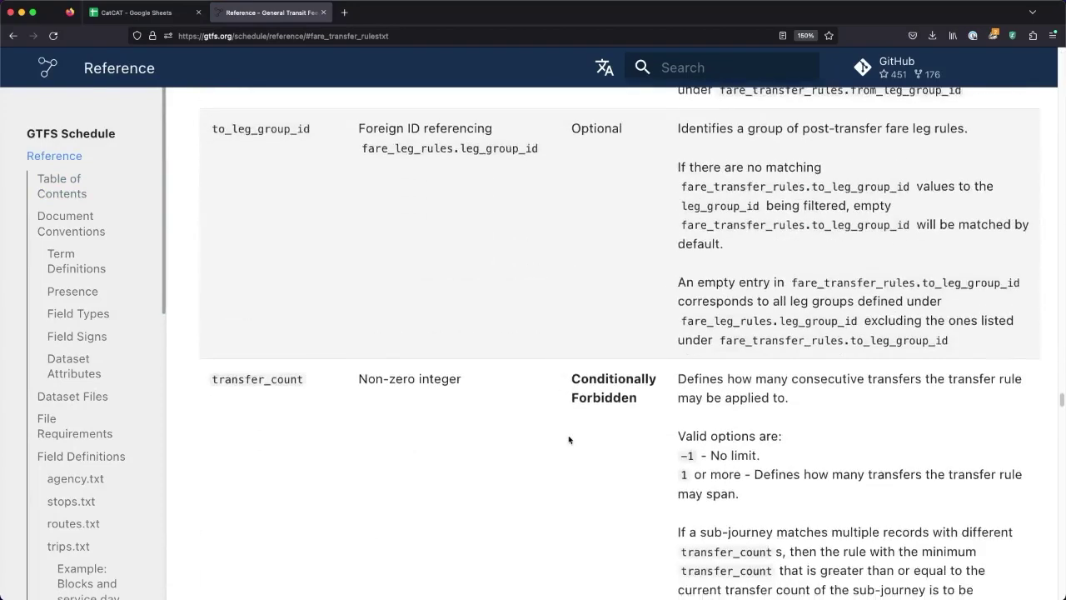
scroll(569, 439, "down", 2)
scroll(545, 406, "down", 2)
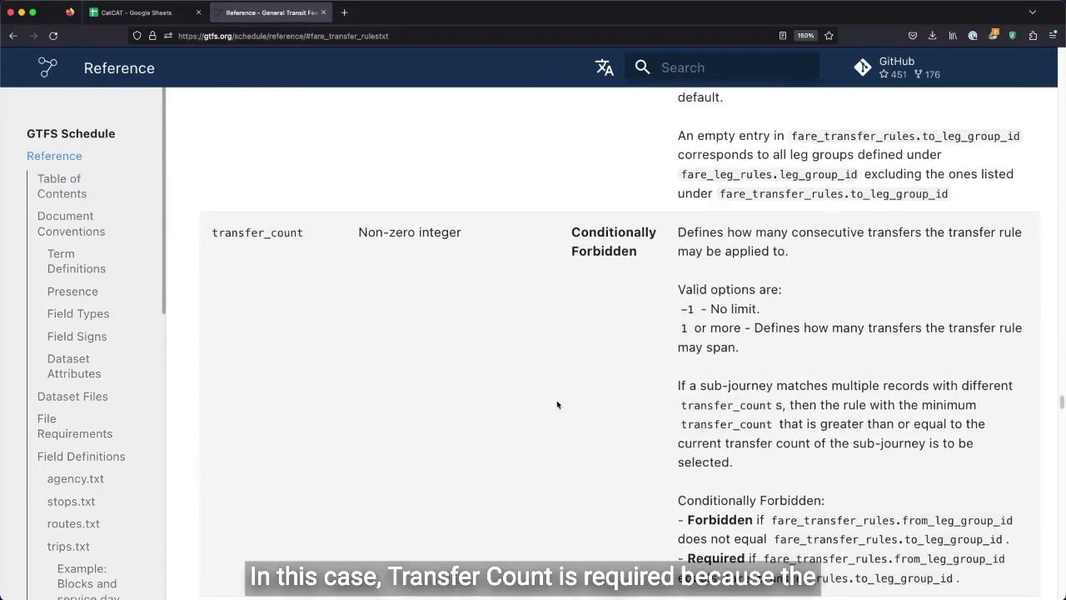
scroll(749, 384, "down", 1)
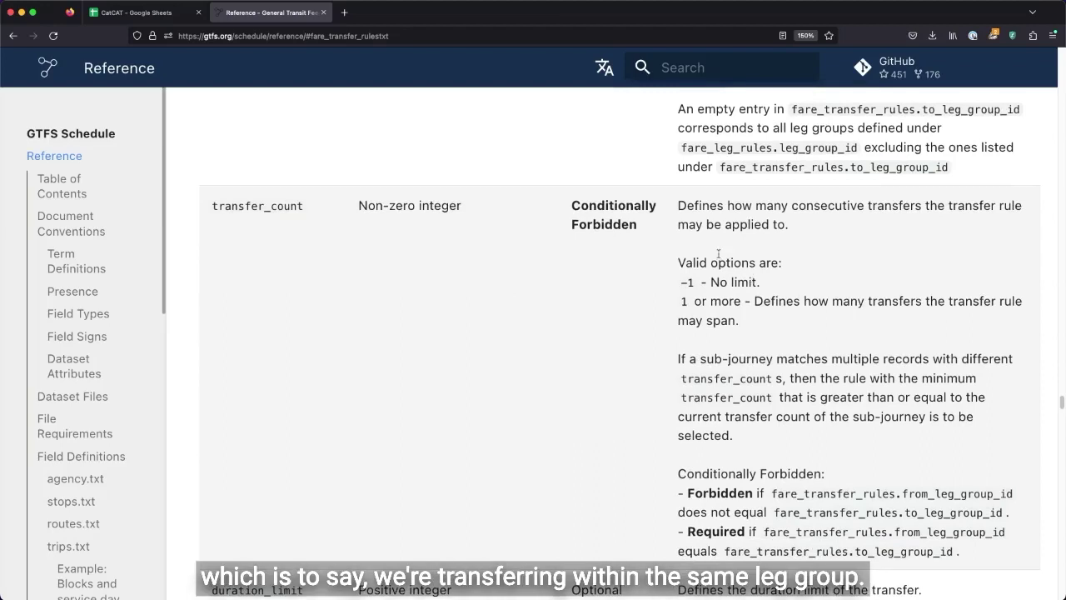
- Enter transfer_count -1 in C2, then check duration_limit in the reference
left_click(151, 19)
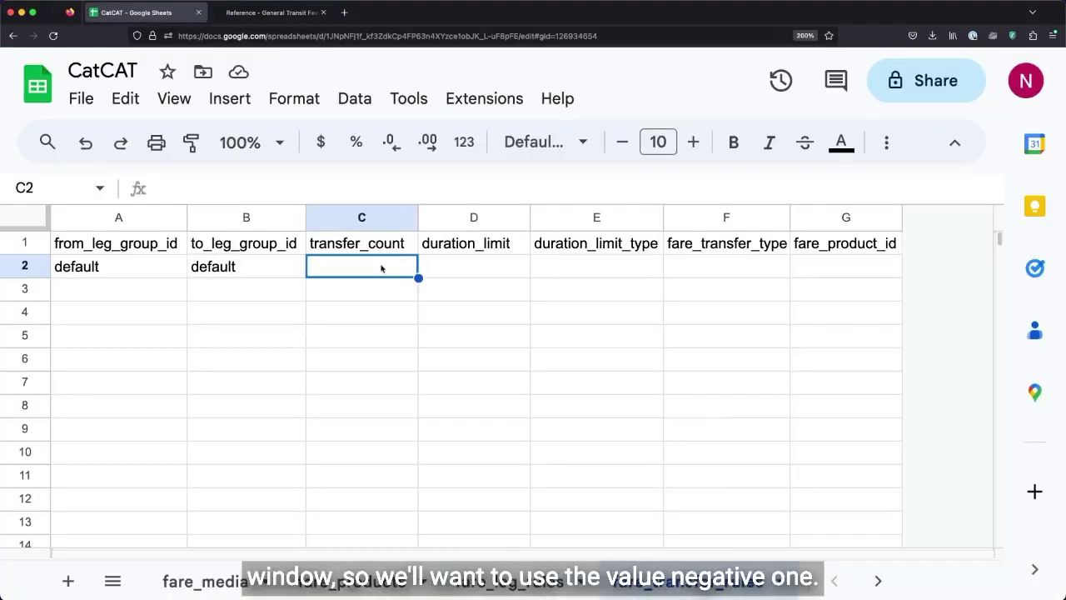
type("-1")
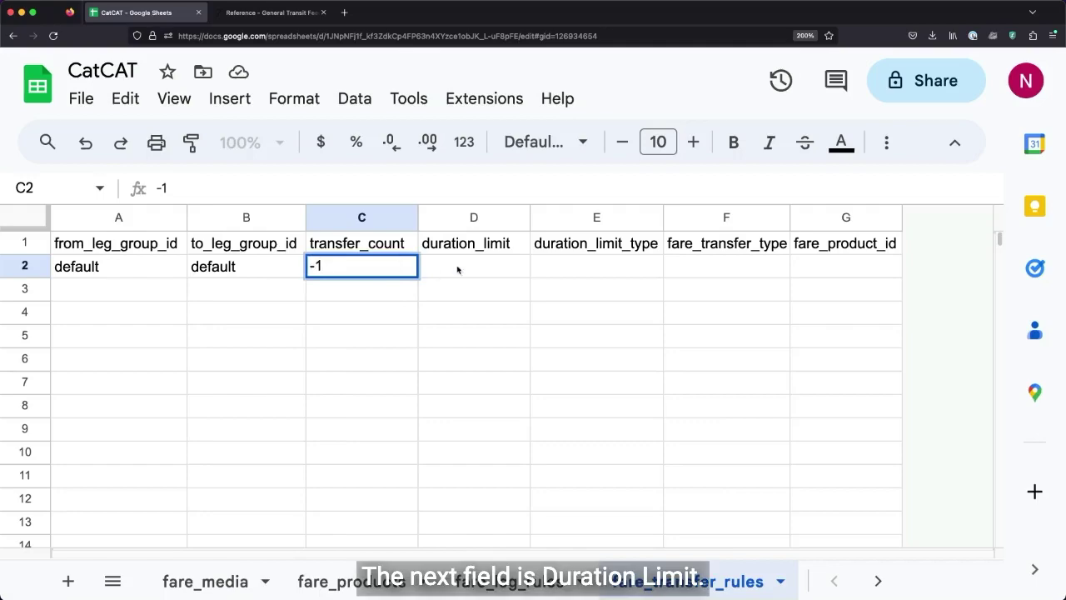
left_click(457, 269)
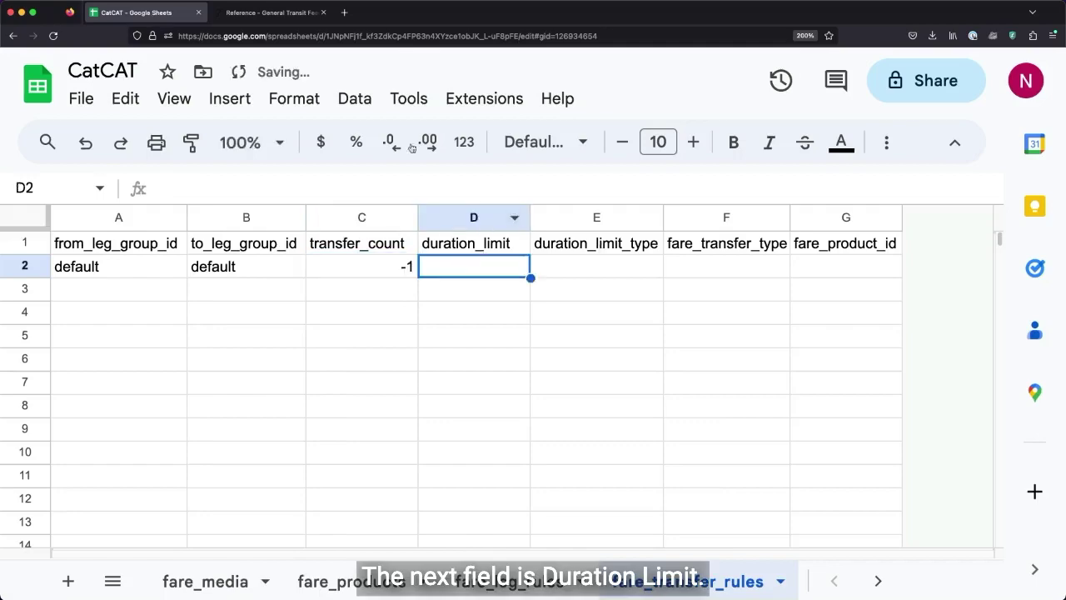
left_click(265, 14)
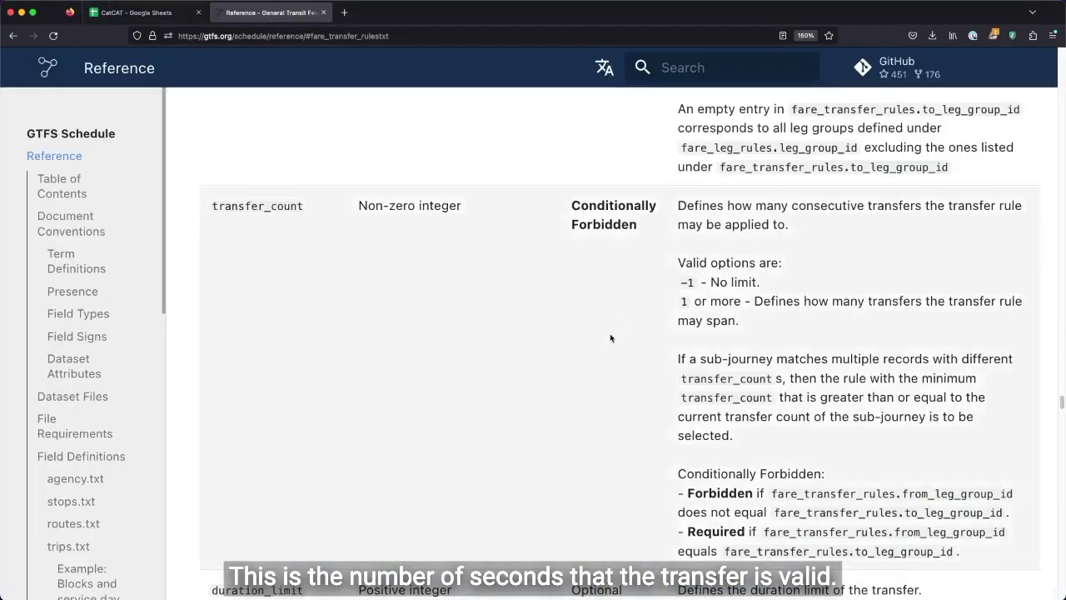
scroll(614, 337, "down", 5)
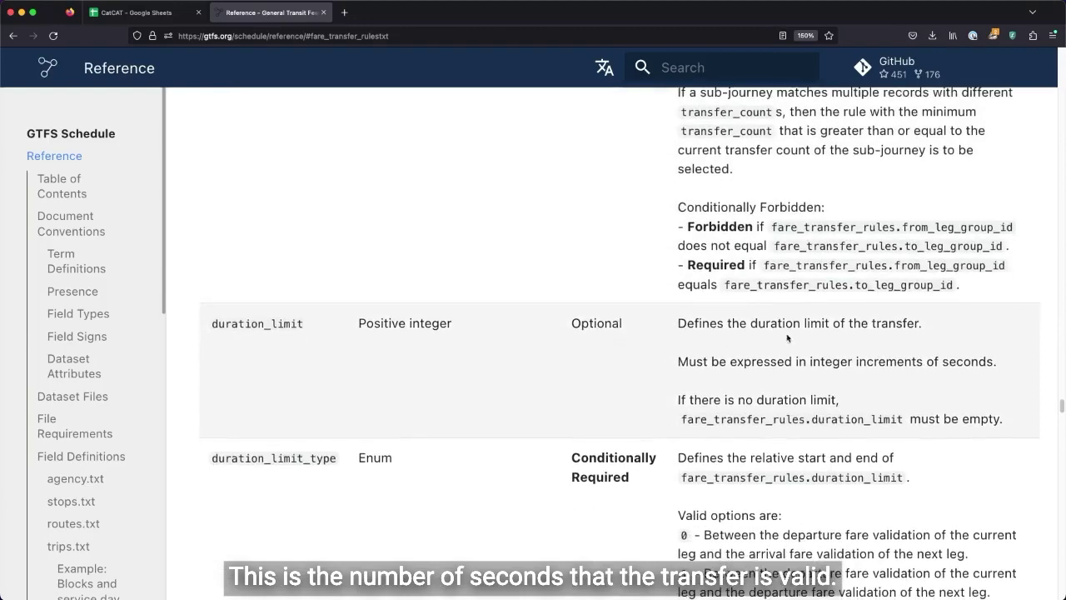
left_click(133, 14)
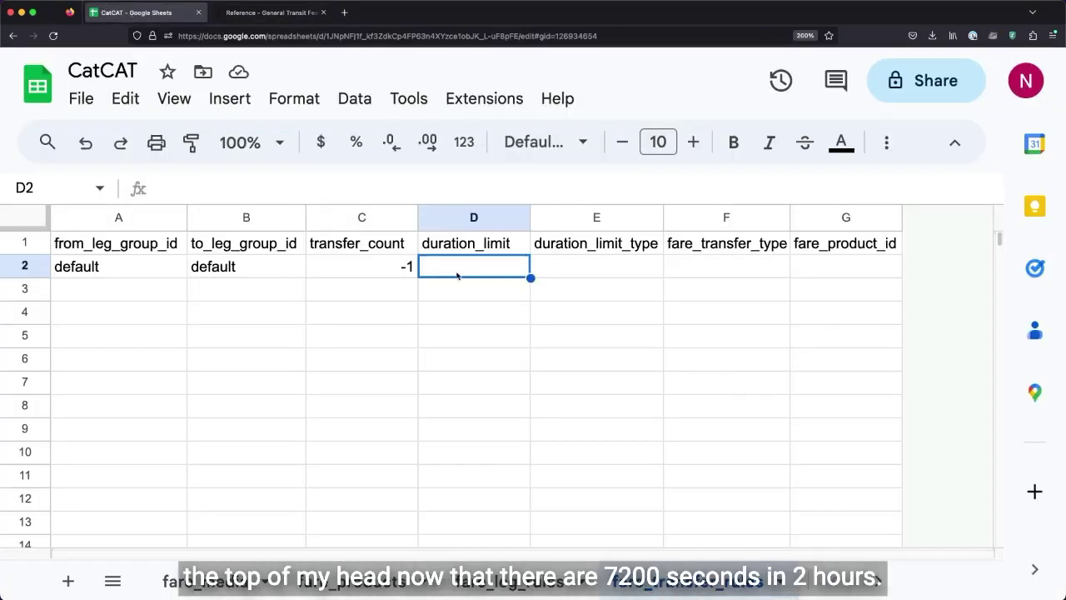
- Enter 7200 seconds as the duration_limit in D2
type("72")
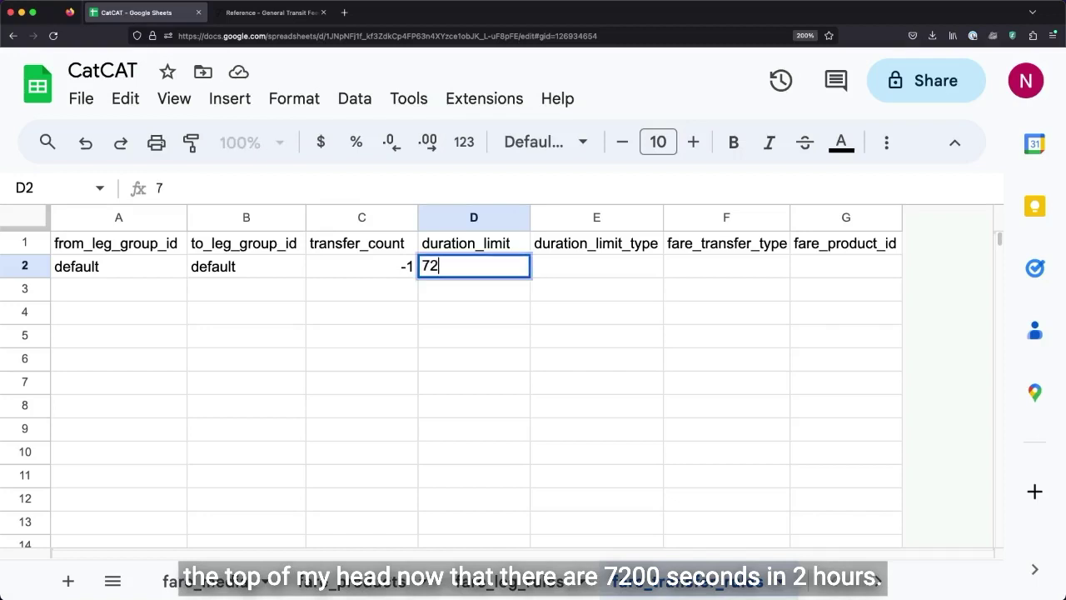
type("00")
left_click(560, 273)
left_click(295, 13)
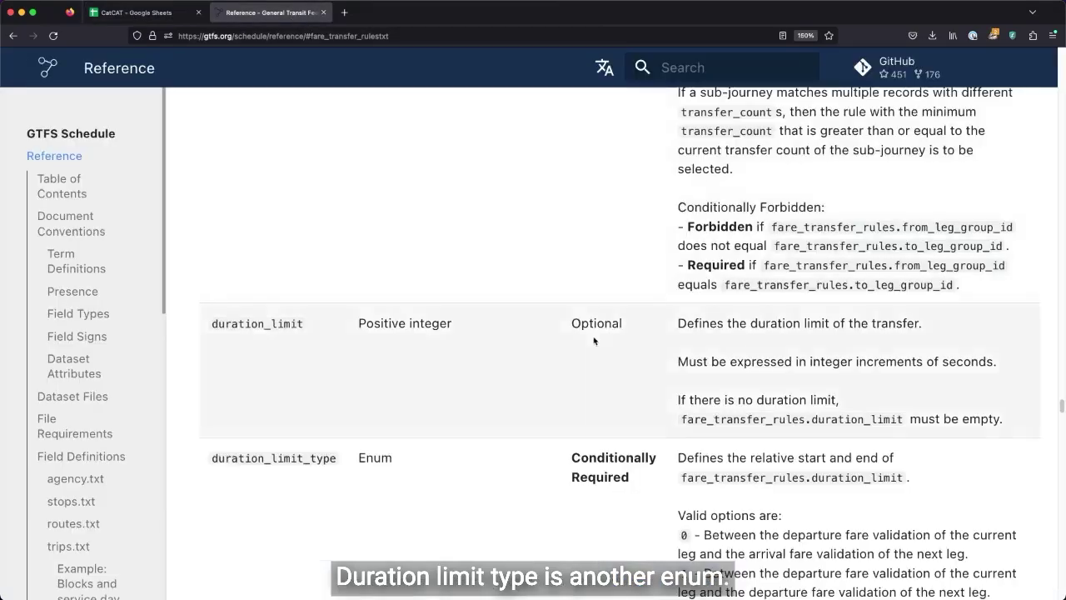
- Check the duration_limit_type options, then enter 1 in E2 of the transfer row
scroll(595, 338, "down", 2)
scroll(595, 340, "down", 1)
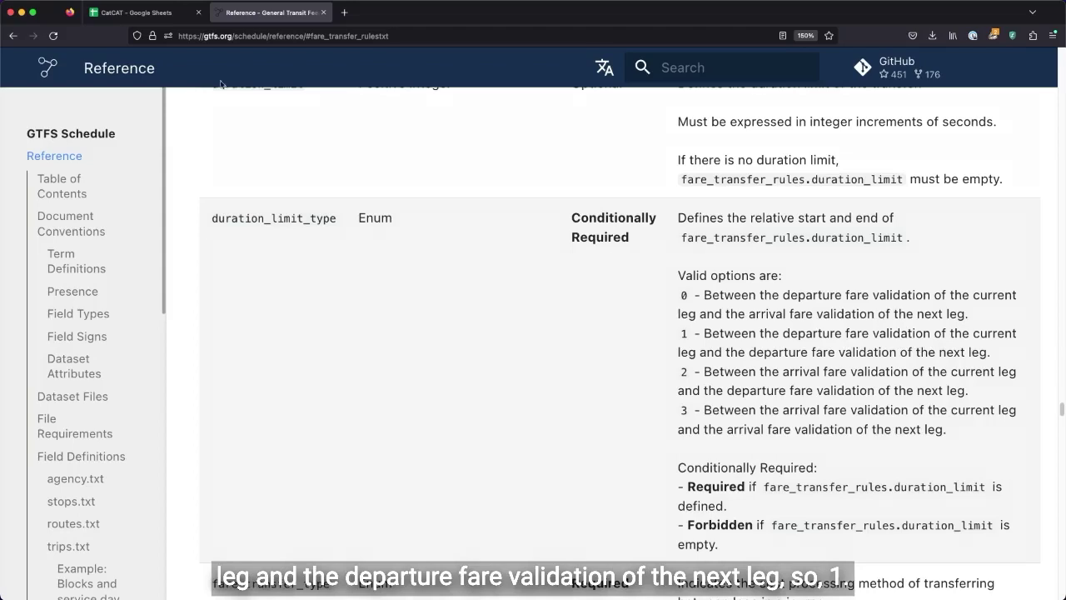
left_click(148, 25)
type("1")
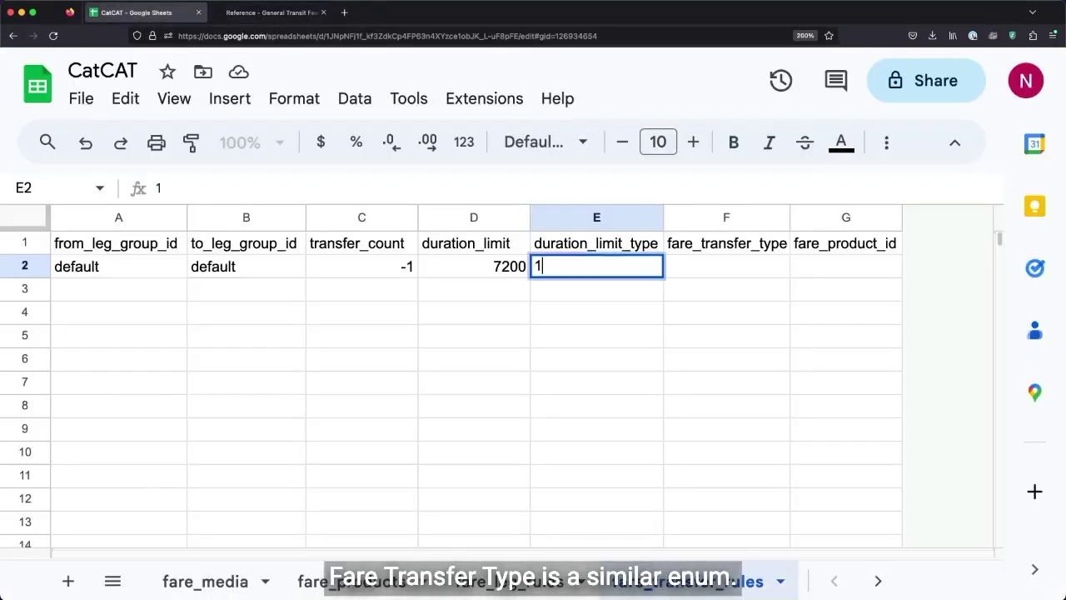
left_click(714, 275)
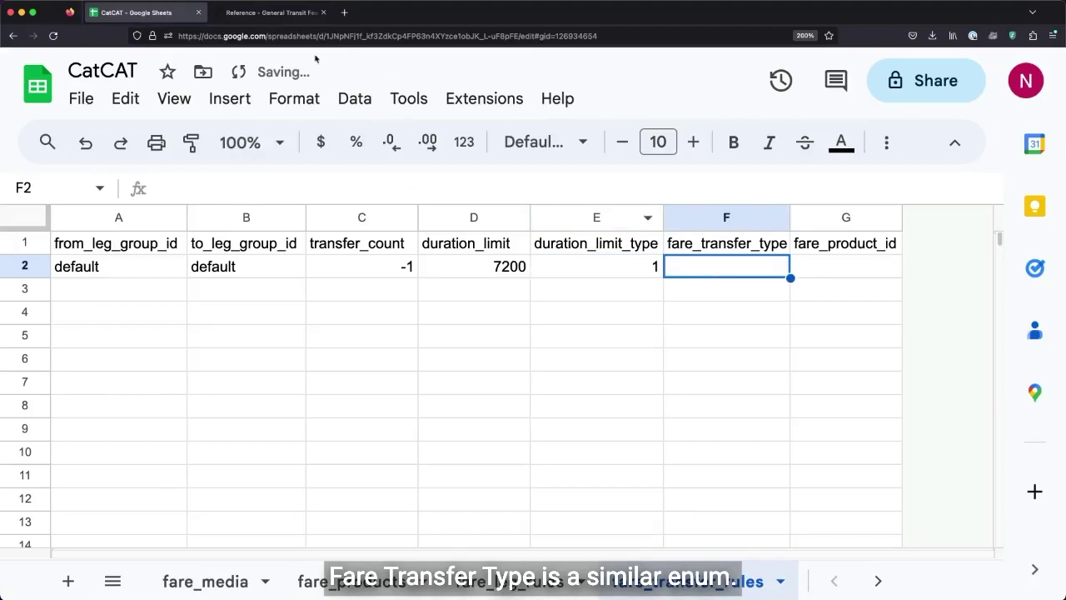
left_click(264, 12)
- Read the fare_transfer_type option descriptions in the GTFS reference, then return to CatCAT
scroll(605, 335, "down", 4)
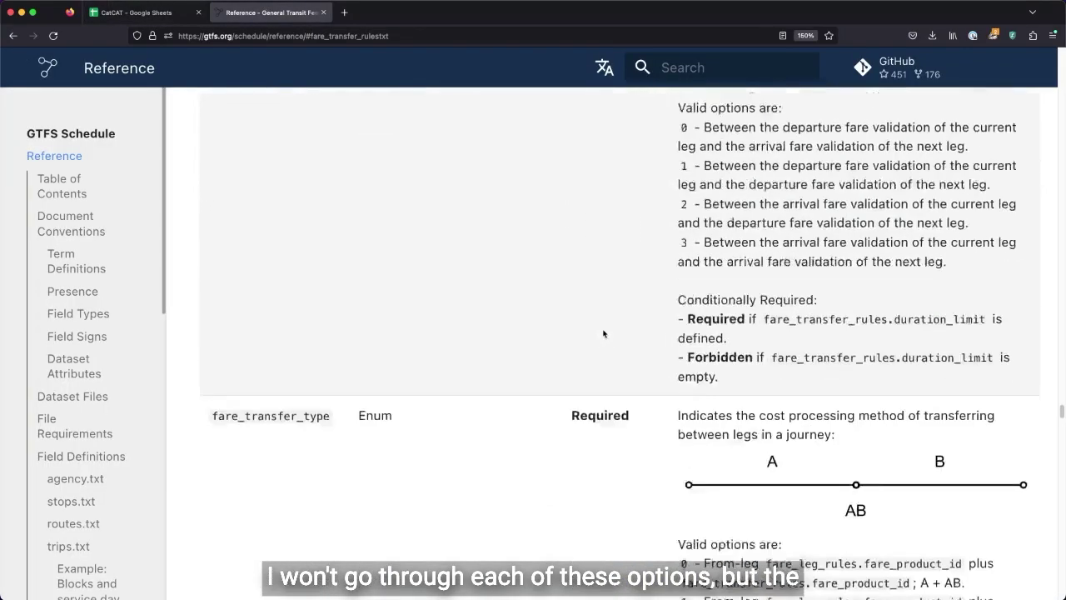
scroll(605, 335, "down", 3)
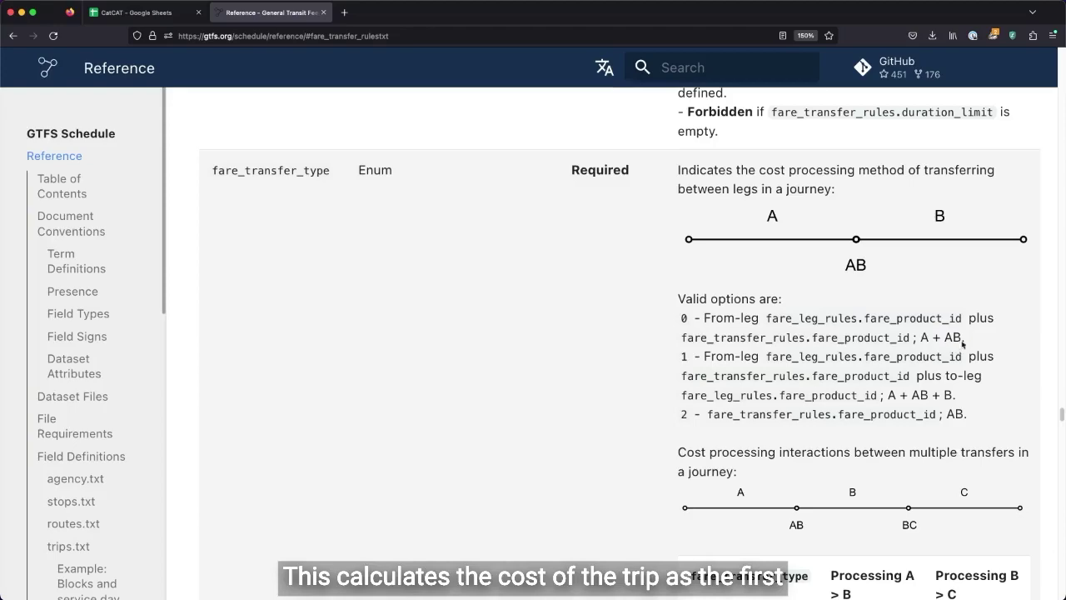
left_click_drag(969, 336, 637, 320)
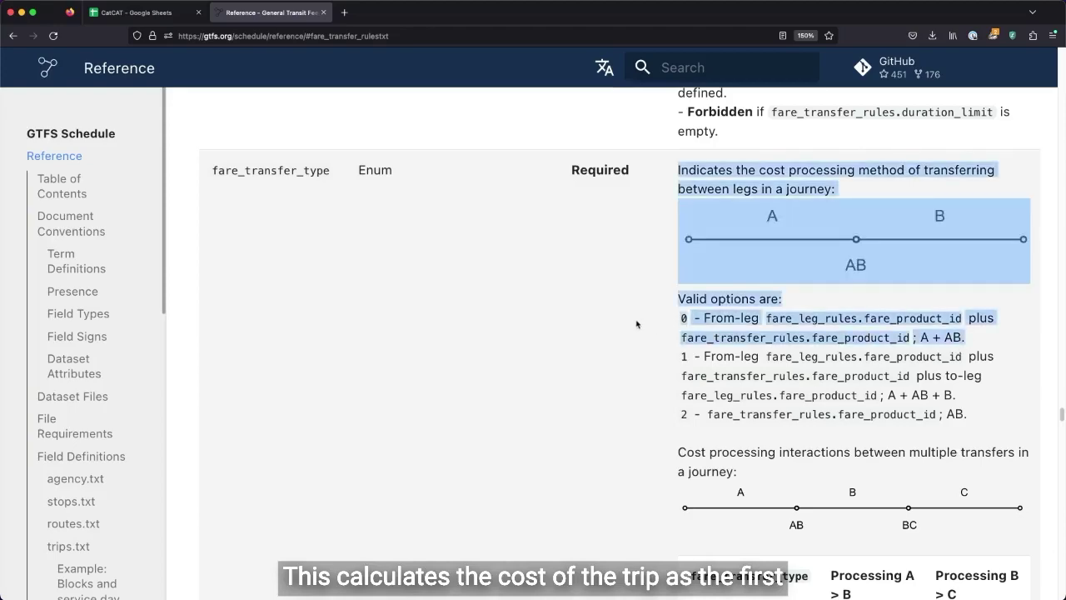
left_click(636, 323)
left_click(137, 13)
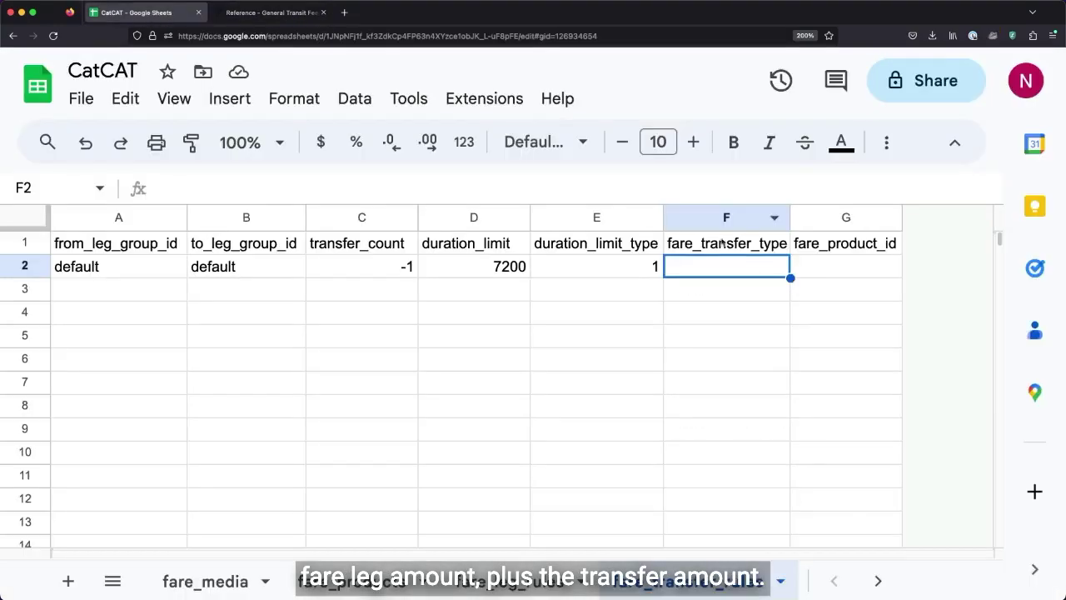
- Enter fare_transfer_type 0 in F2 and fare_product_id 'free_transfer' in G2
left_click(299, 13)
left_click(137, 13)
type("0")
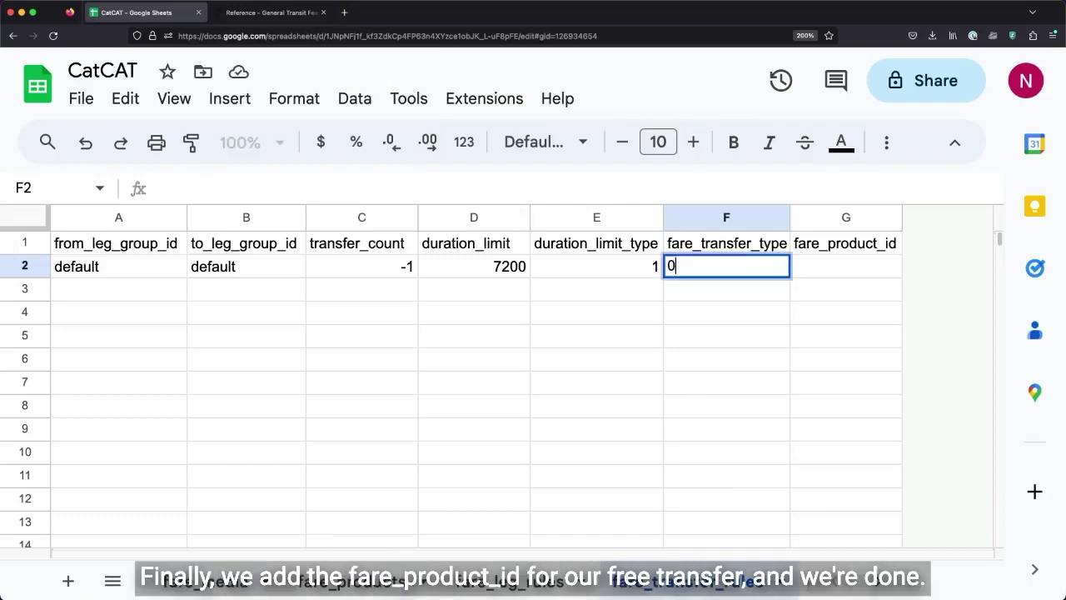
left_click(817, 270)
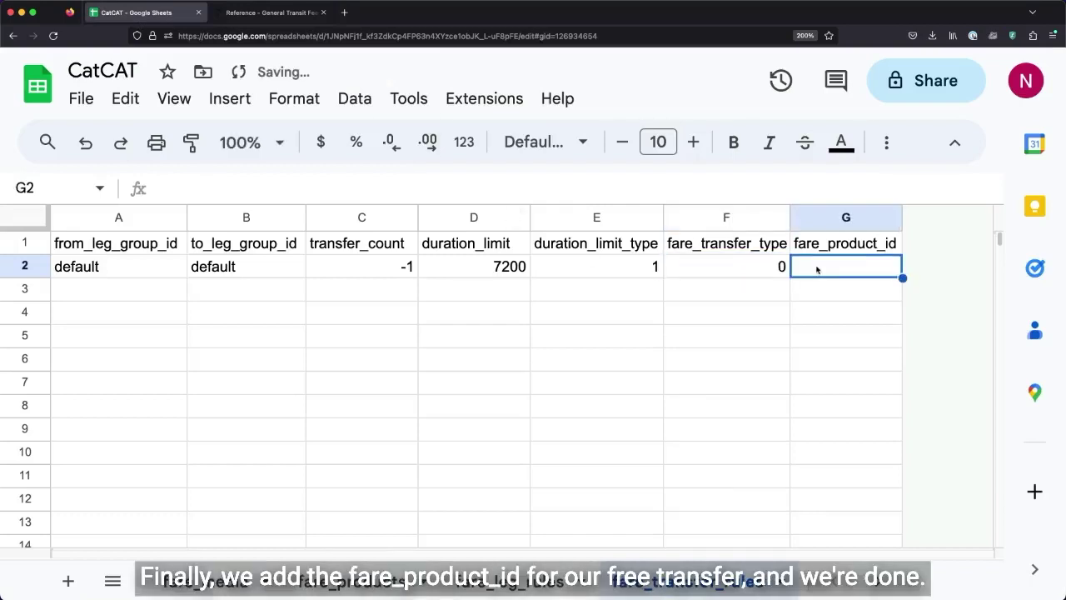
type("fre")
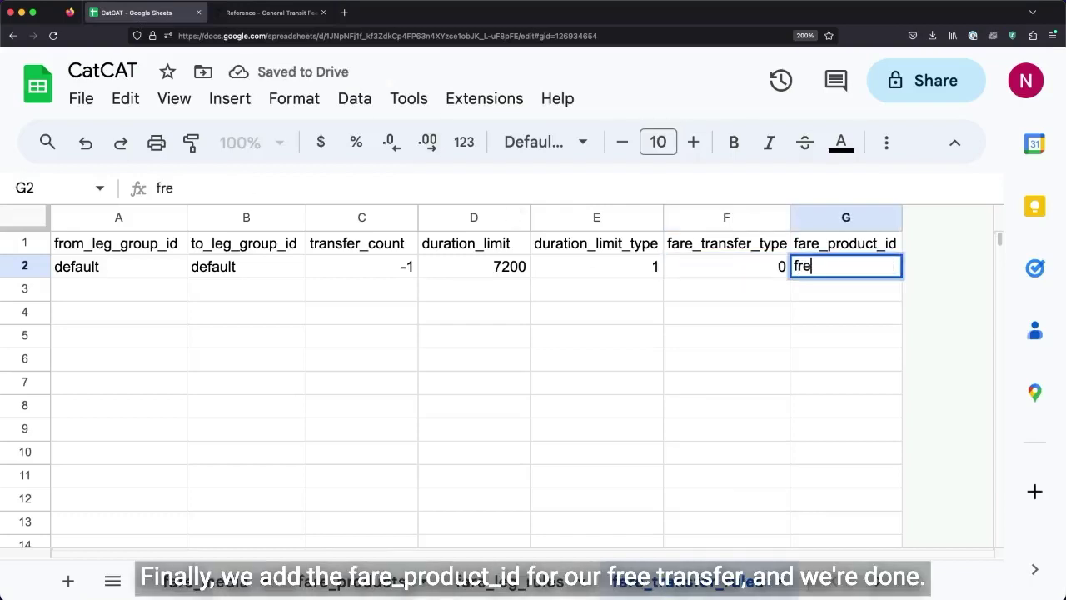
type("e_transfer")
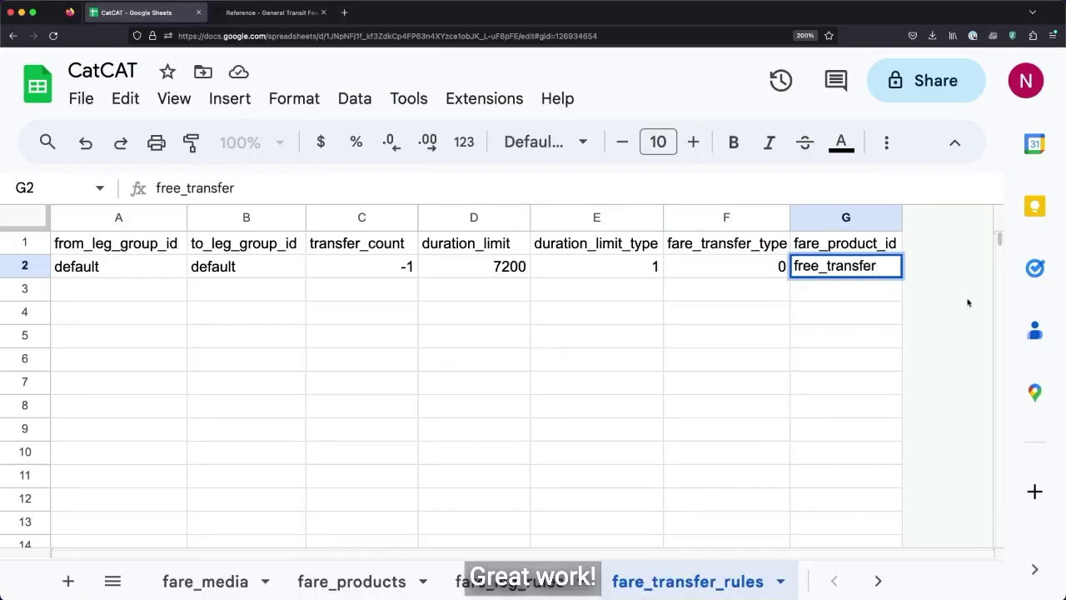
key("Return")
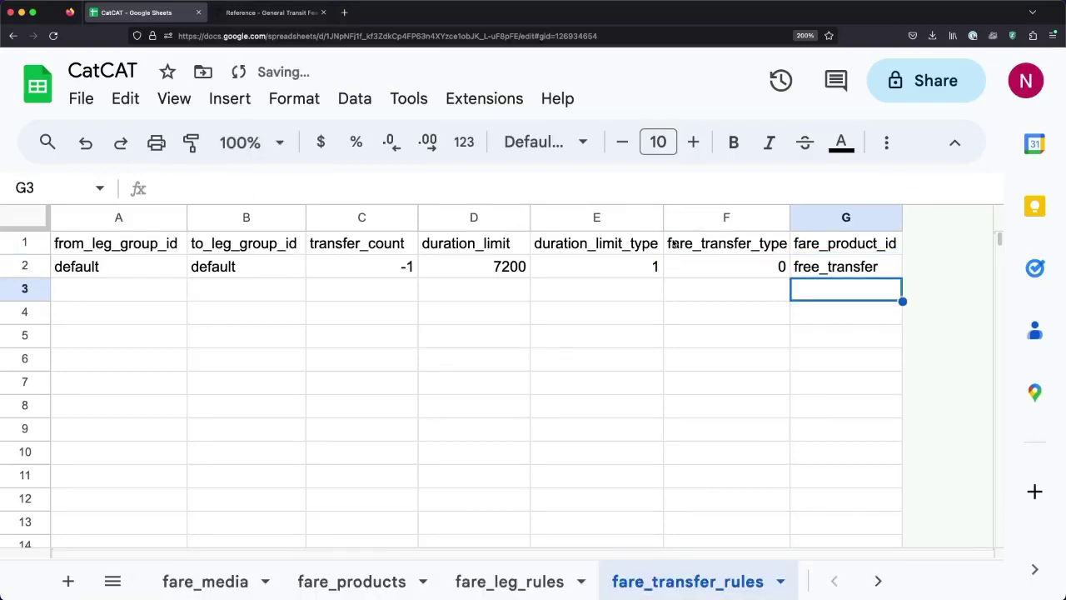